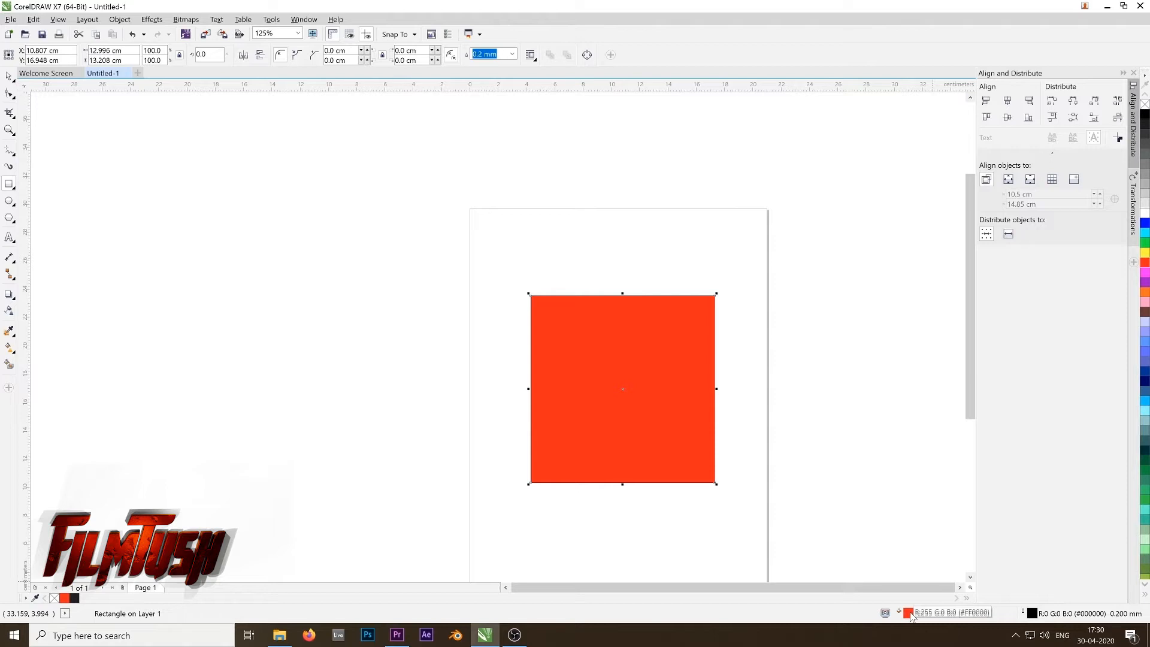
Apply a fountain fill to the red square, blending from red at the start to near-black at the end
double_click(909, 613)
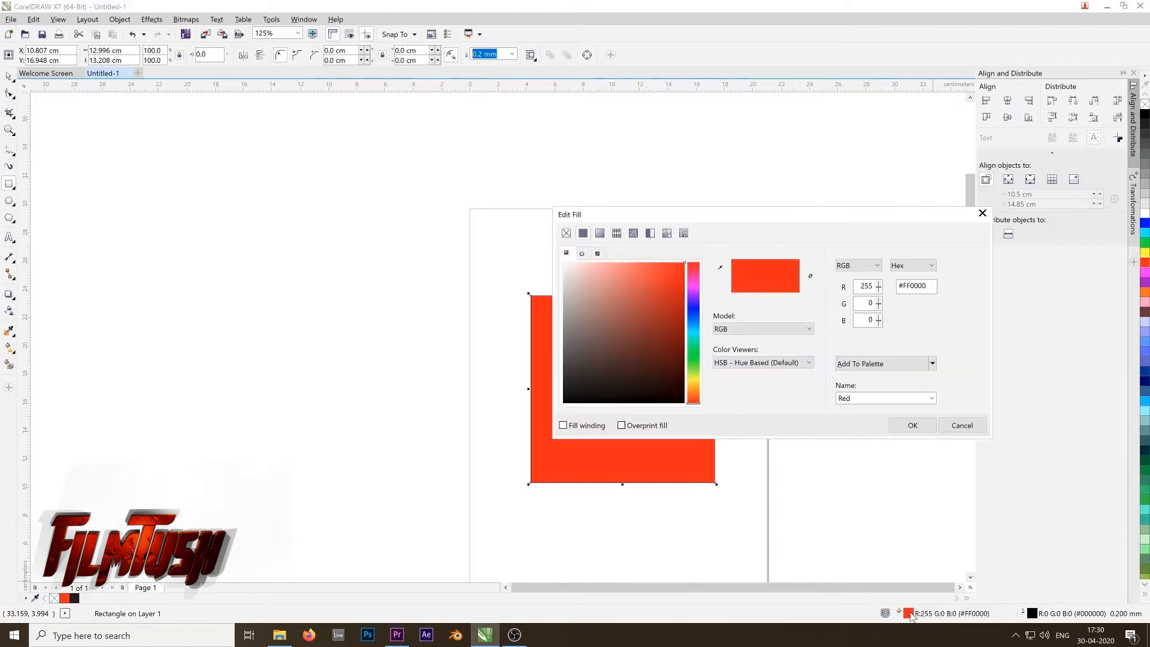
left_click(602, 236)
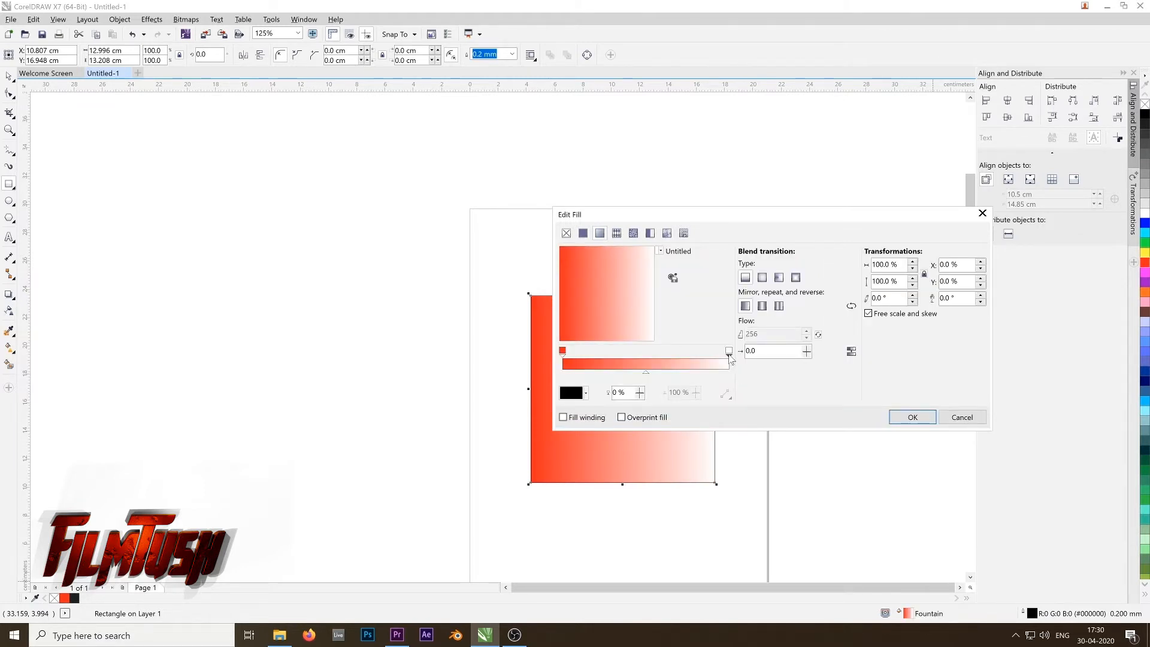
left_click(563, 353)
left_click(729, 357)
left_click(571, 396)
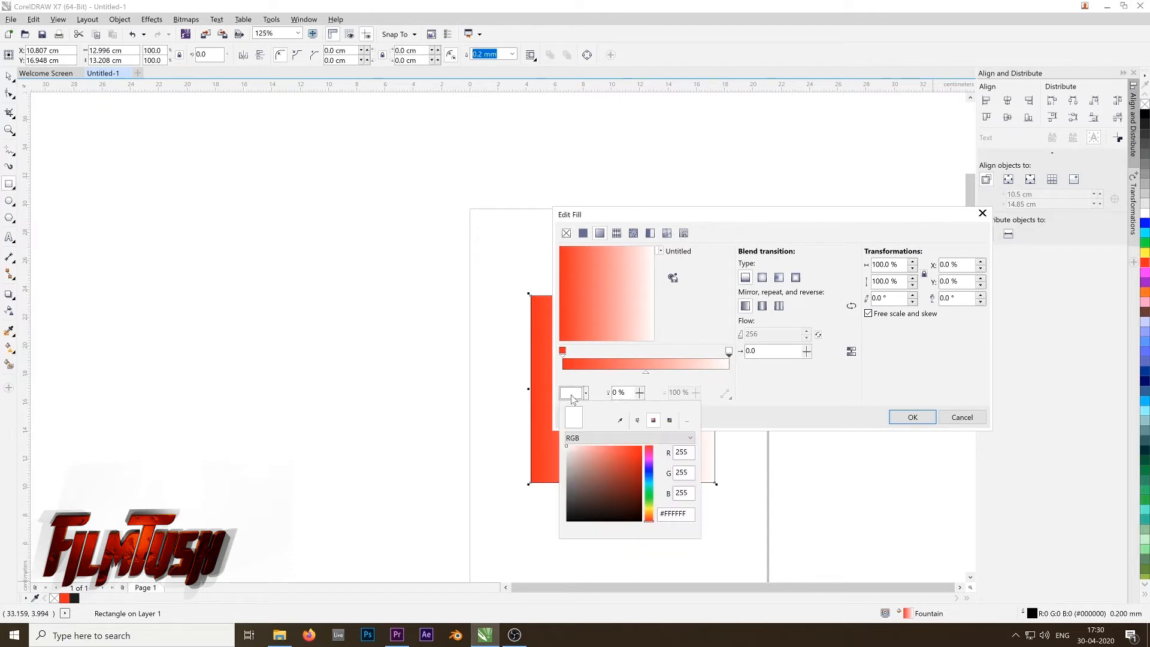
left_click(620, 507)
left_click_drag(623, 509, 628, 513)
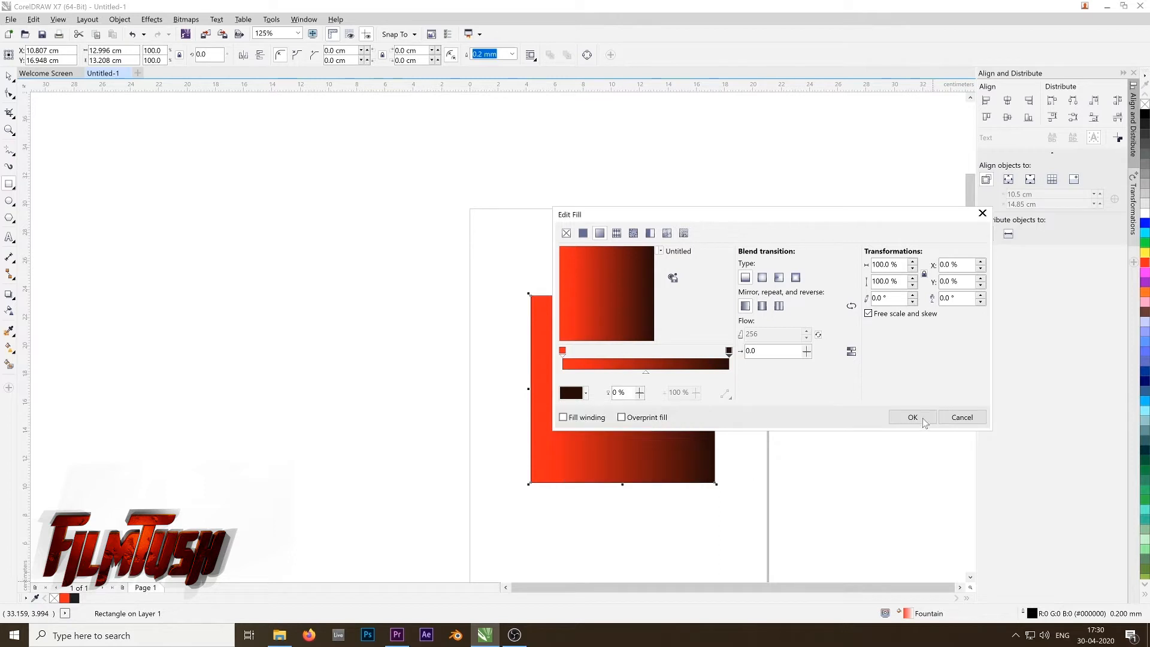
left_click(914, 418)
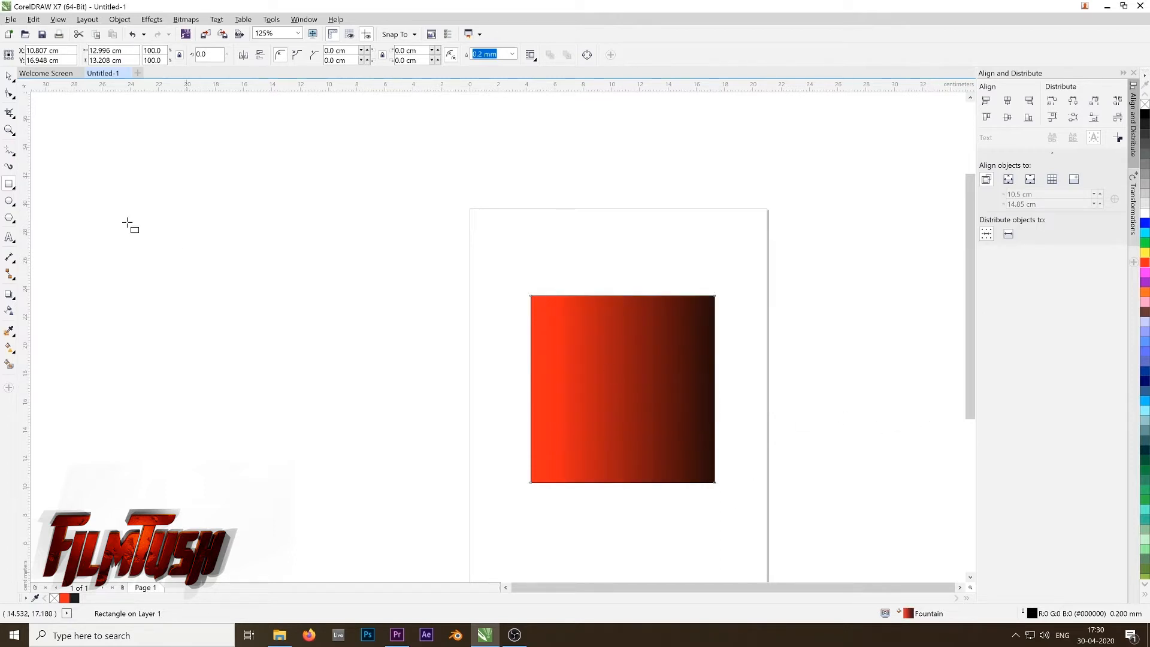
Move the gradient square up by about 0.5 cm
left_click(9, 76)
left_click_drag(687, 388, 687, 382)
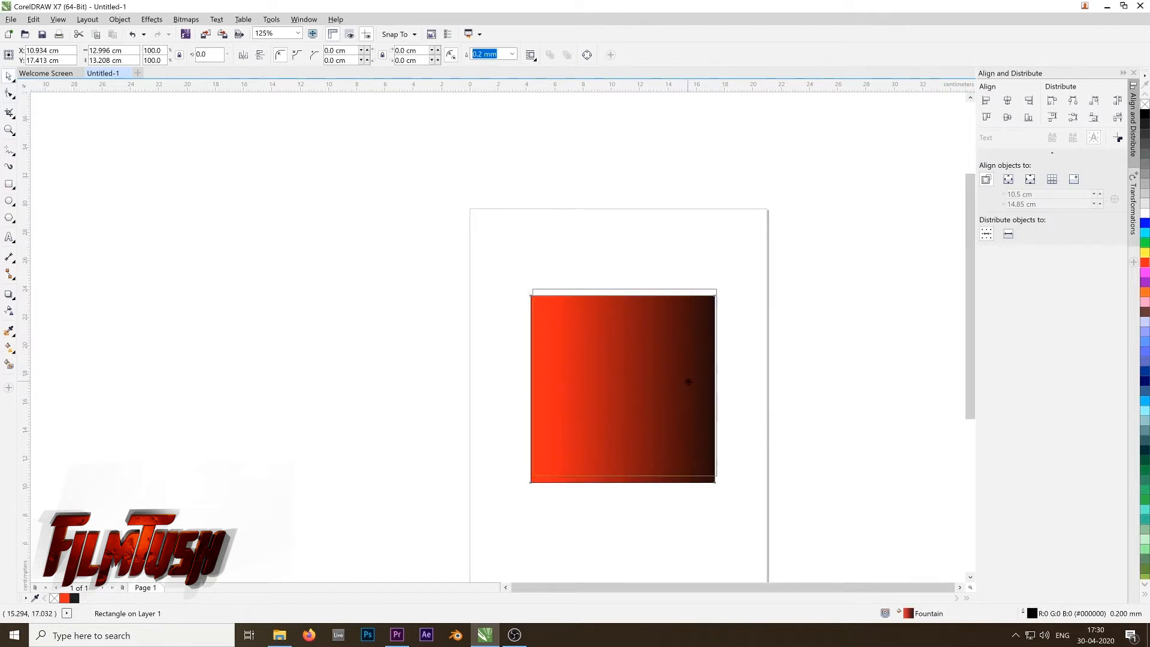
Try rounding all four corners of the square to a radius of about 6.5 cm, and undo the rounding
left_click(9, 94)
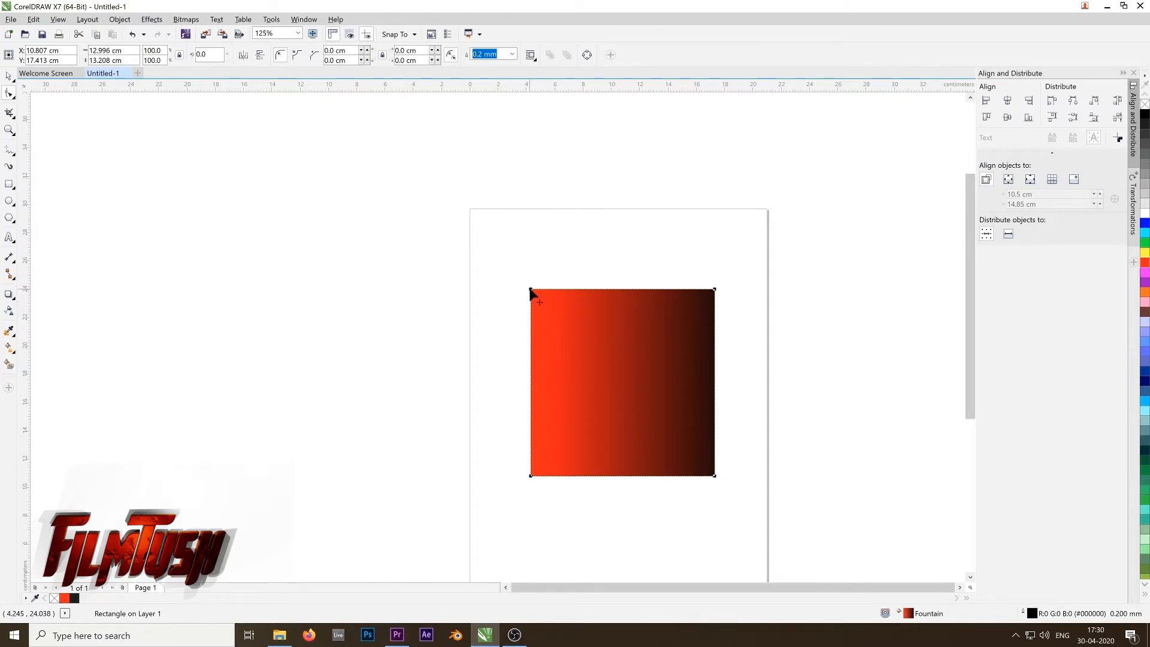
left_click_drag(533, 293, 630, 390)
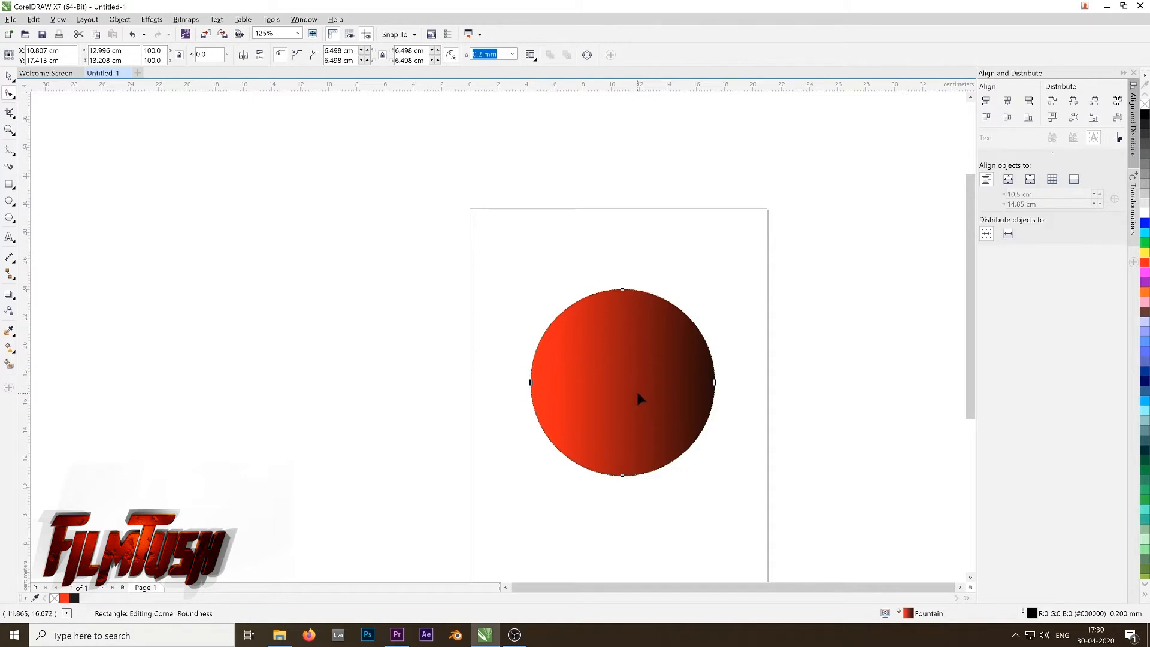
key("ctrl+z")
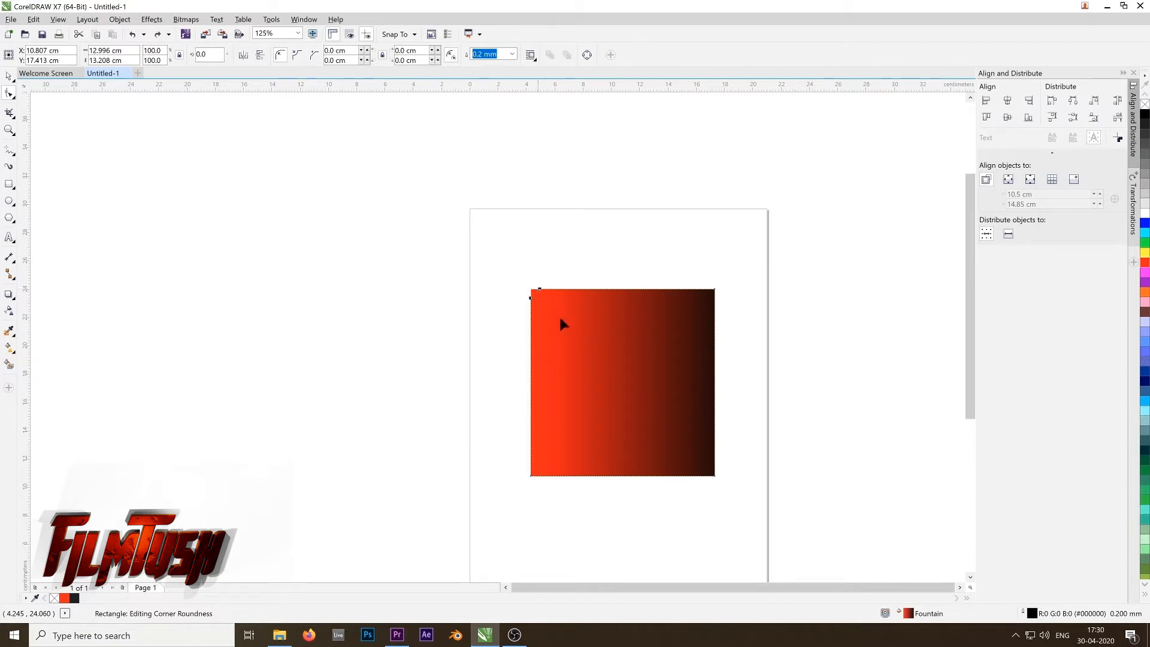
Round every corner except the top-right one individually to about 6.5 cm, and move the teardrop shape down the page
key("ctrl+shift+z")
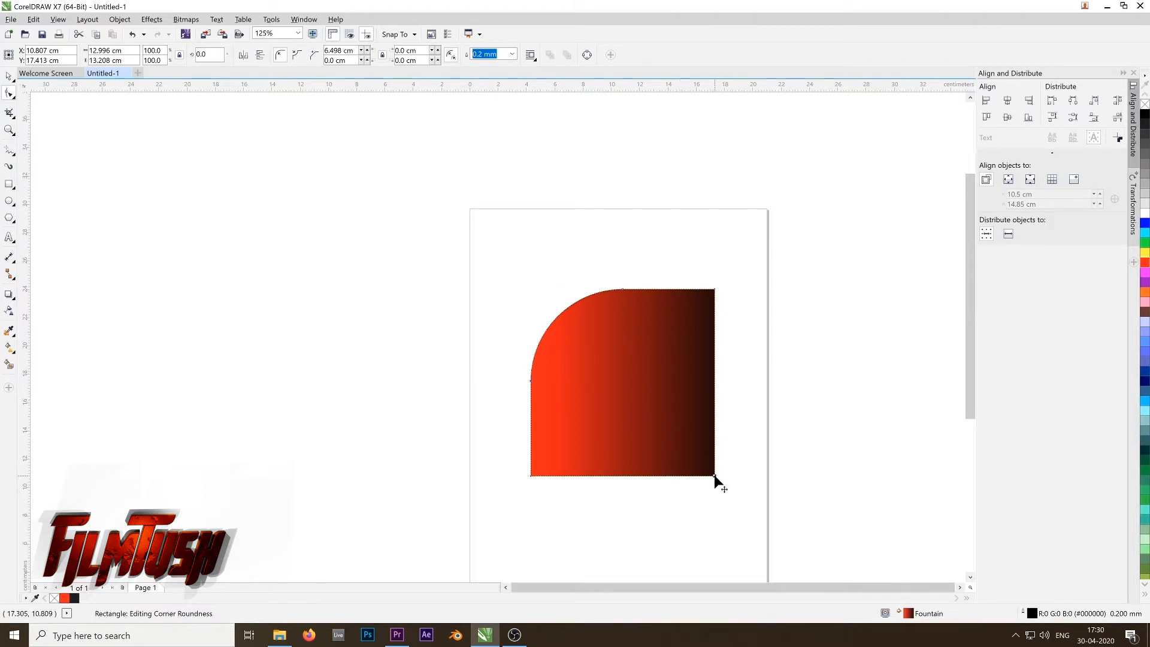
left_click_drag(715, 477, 537, 434)
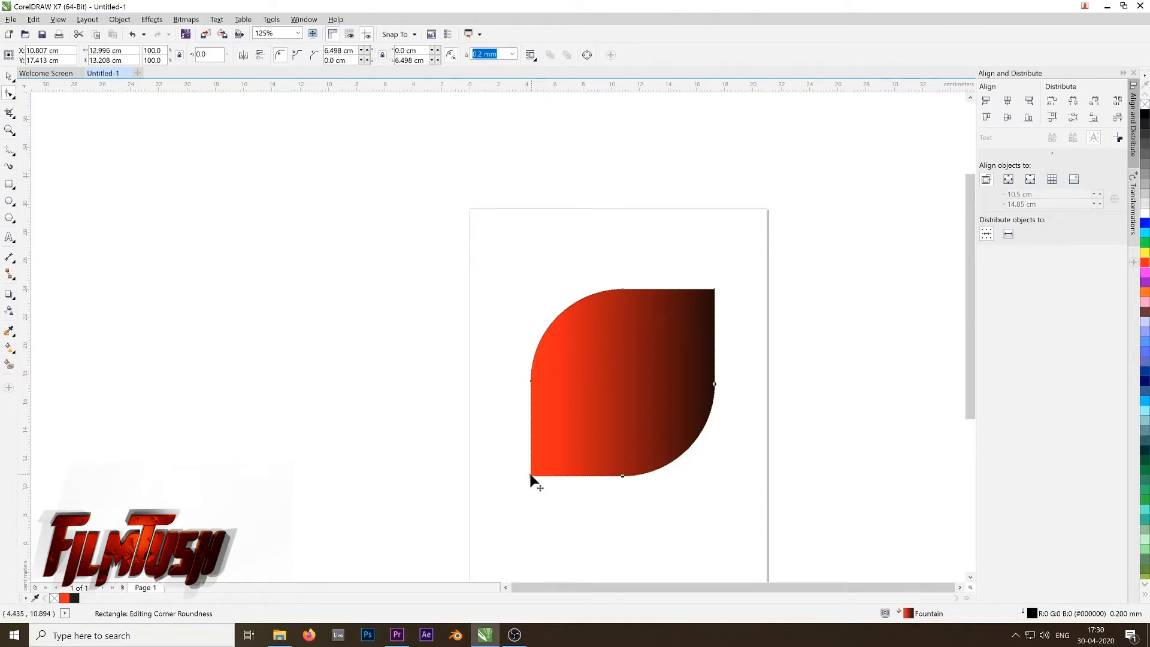
left_click_drag(529, 473, 734, 324)
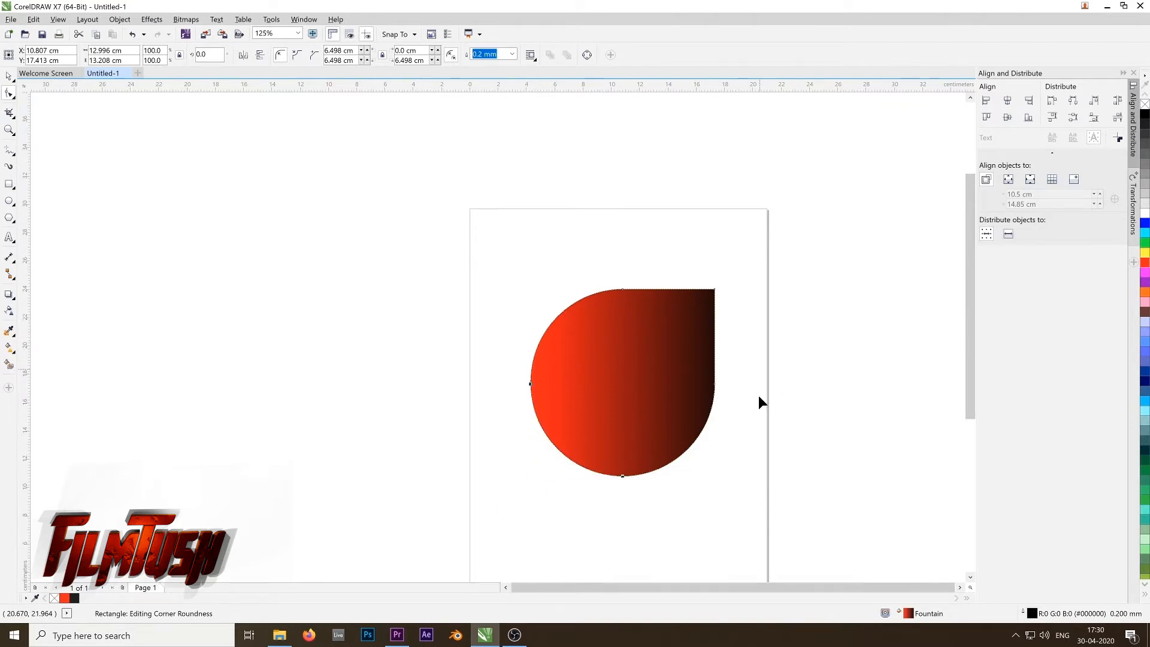
left_click(9, 75)
left_click_drag(652, 358, 656, 392)
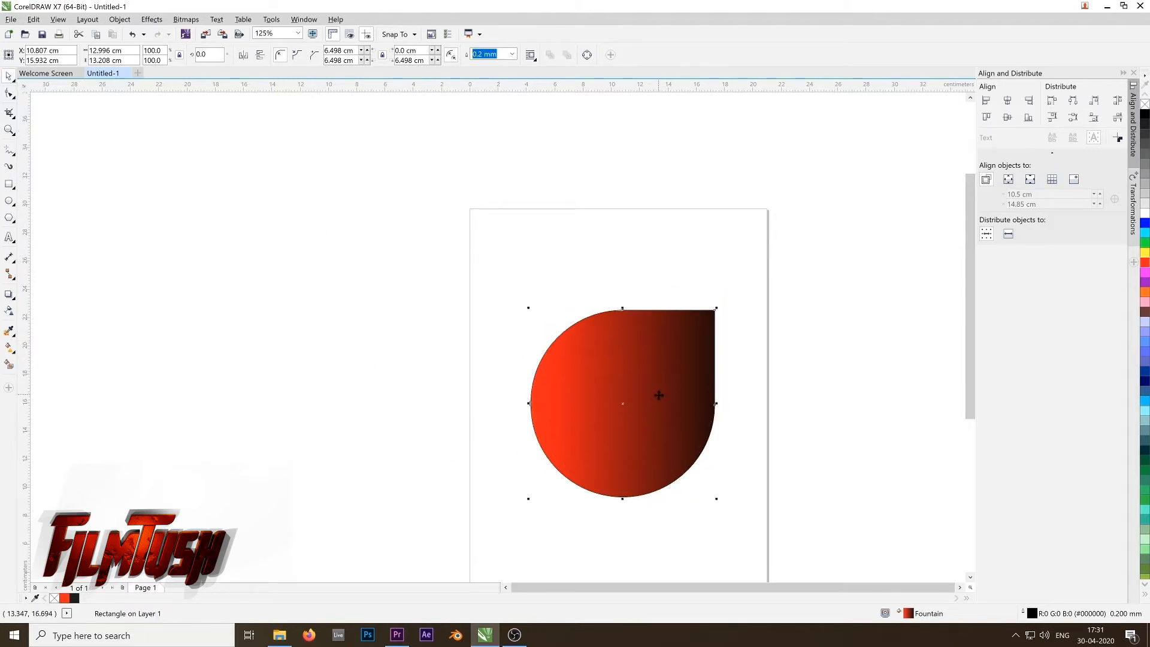
Undo the downward moves and the individual corner rounding on the square
key("ctrl+z")
key("ctrl+z")
key("ctrl+z")
key("ctrl+z")
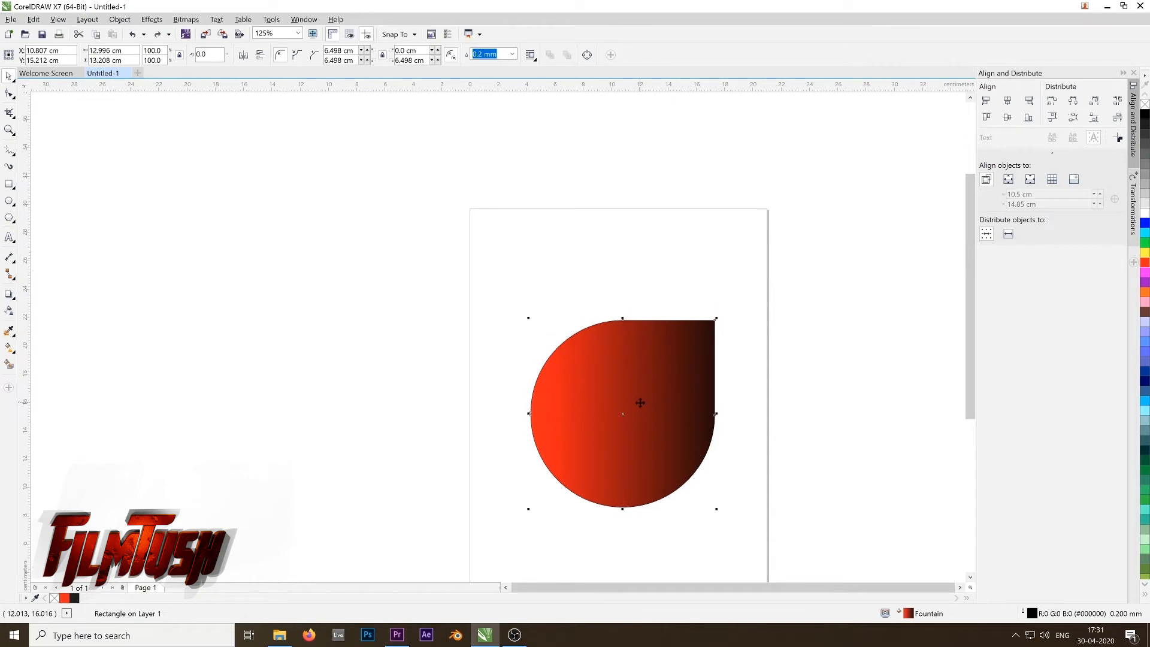
key("ctrl+z")
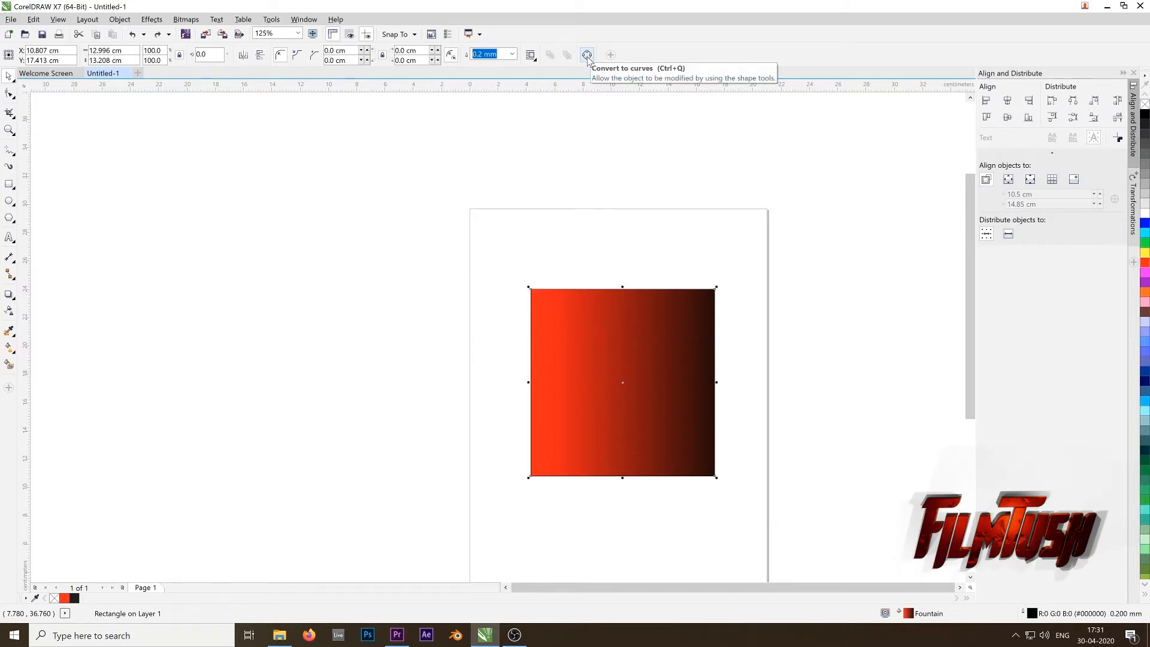
Convert the gradient square to curves
left_click(120, 20)
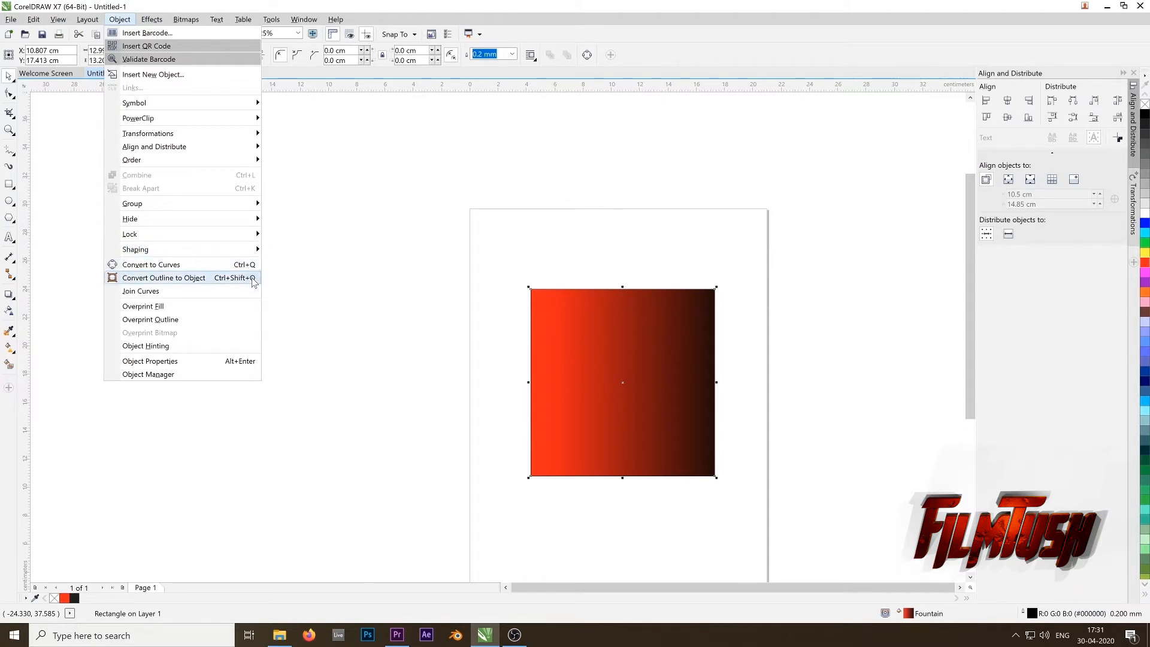
left_click(432, 342)
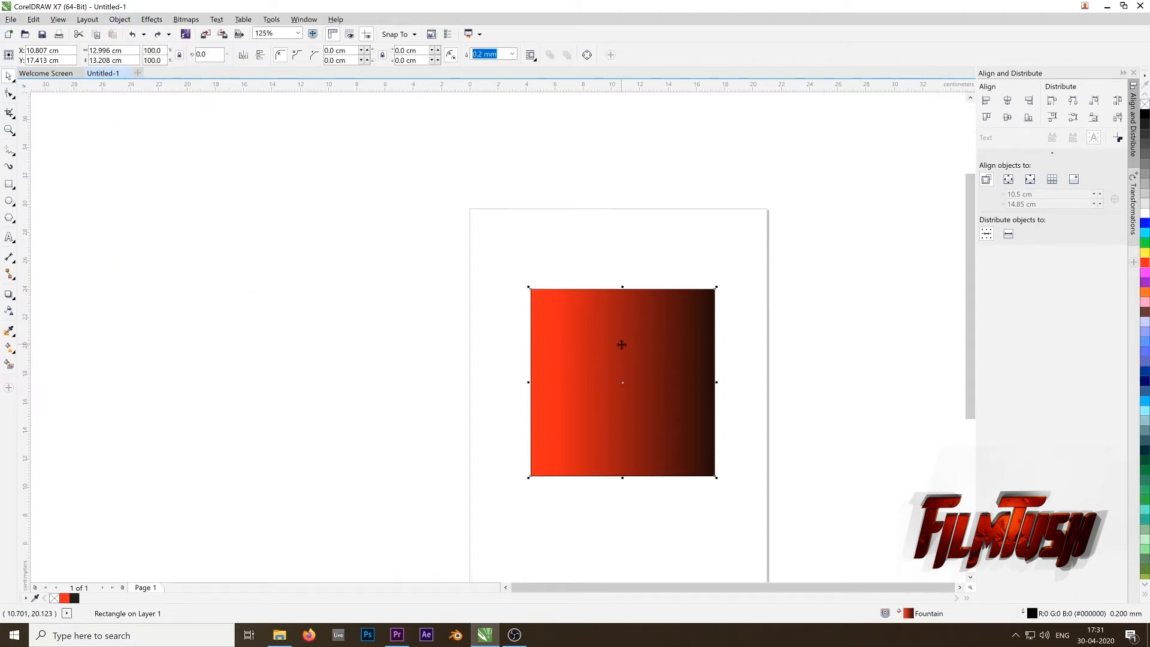
key("ctrl+q")
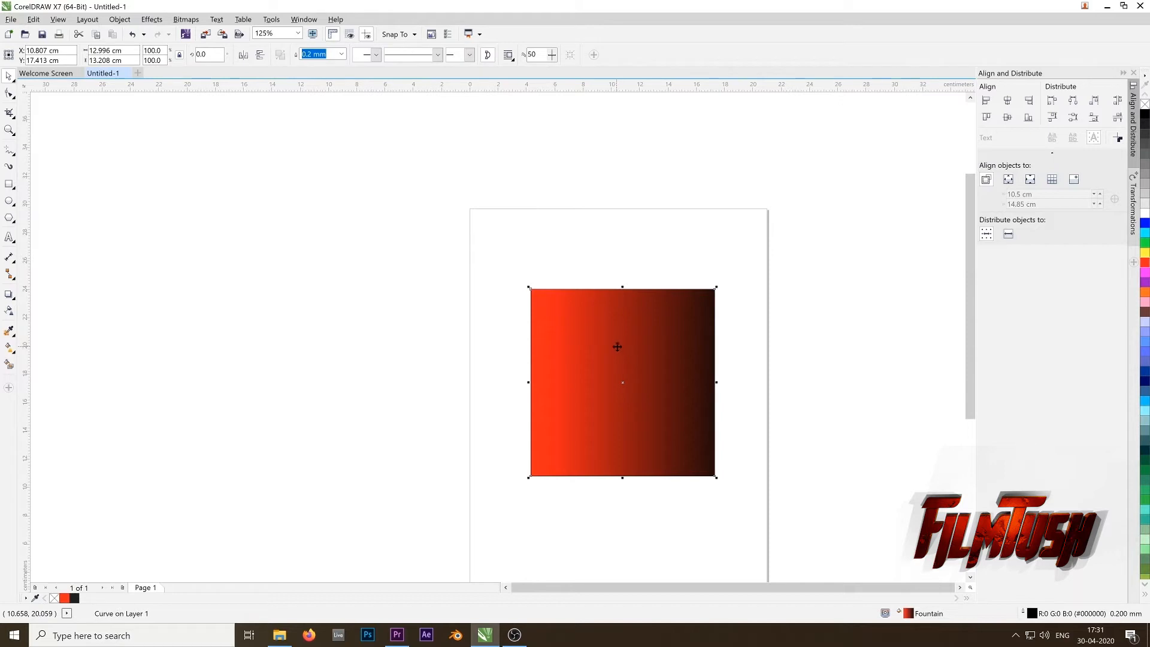
Try reshaping the curve by moving its top-left node along the top edge and its bottom-left node up and outward
left_click(9, 94)
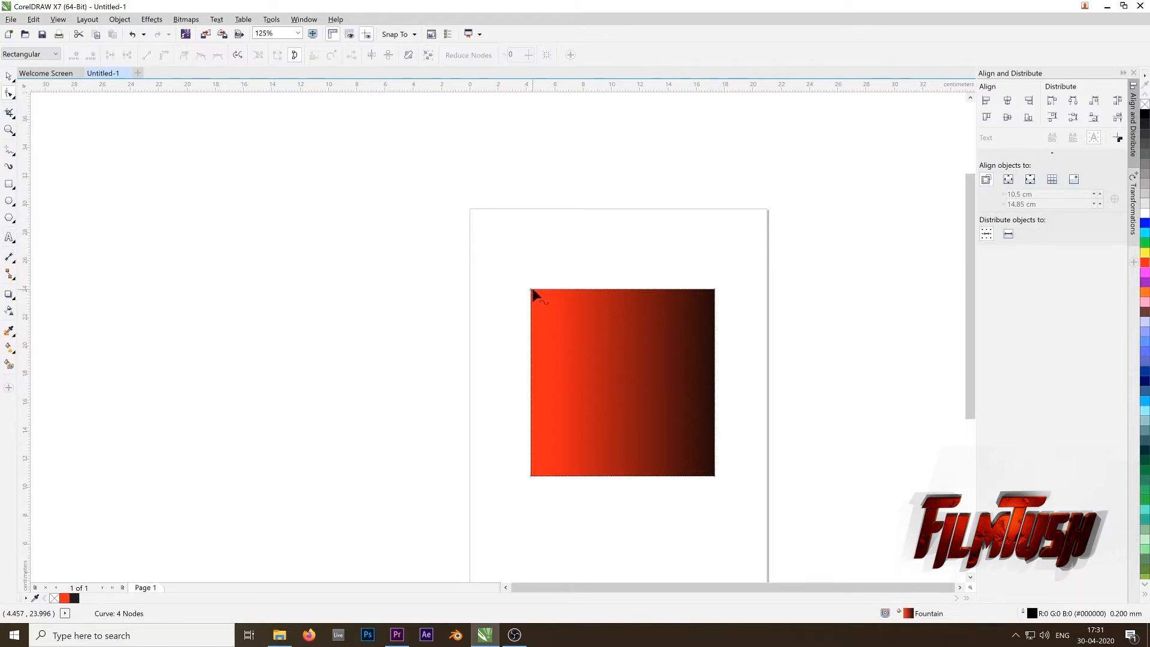
left_click_drag(532, 290, 600, 394)
left_click_drag(329, 290, 582, 291)
left_click_drag(592, 384, 476, 429)
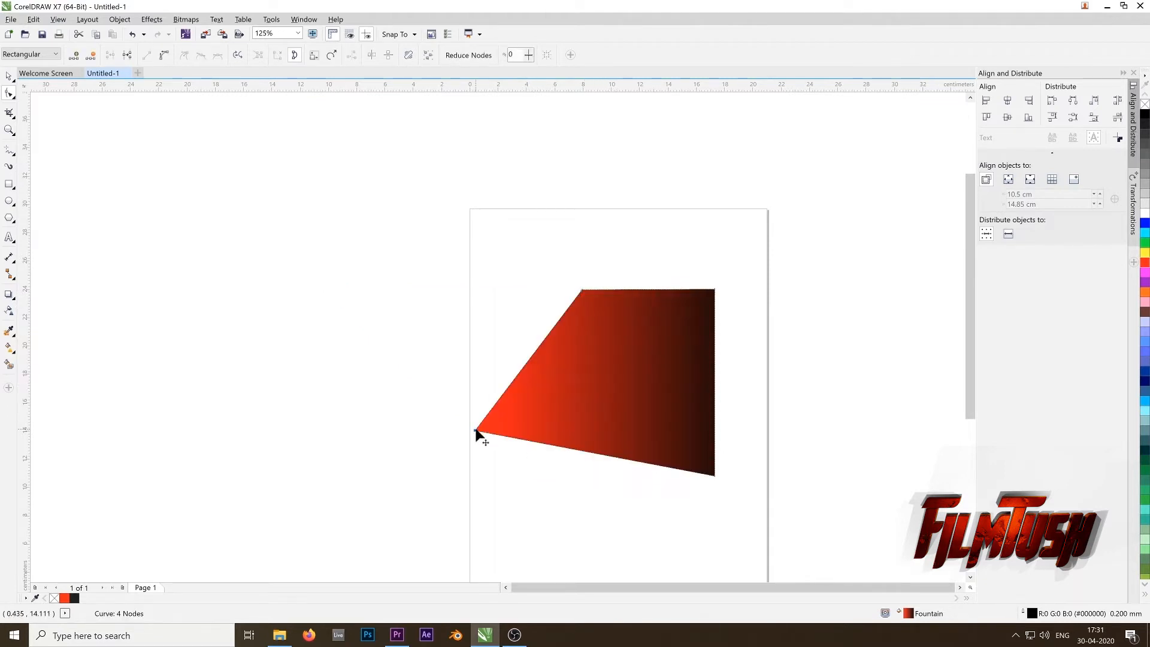
Undo the moves of the top-left and bottom-left nodes
key("ctrl+z")
key("ctrl+z")
key("ctrl+z")
key("ctrl+z")
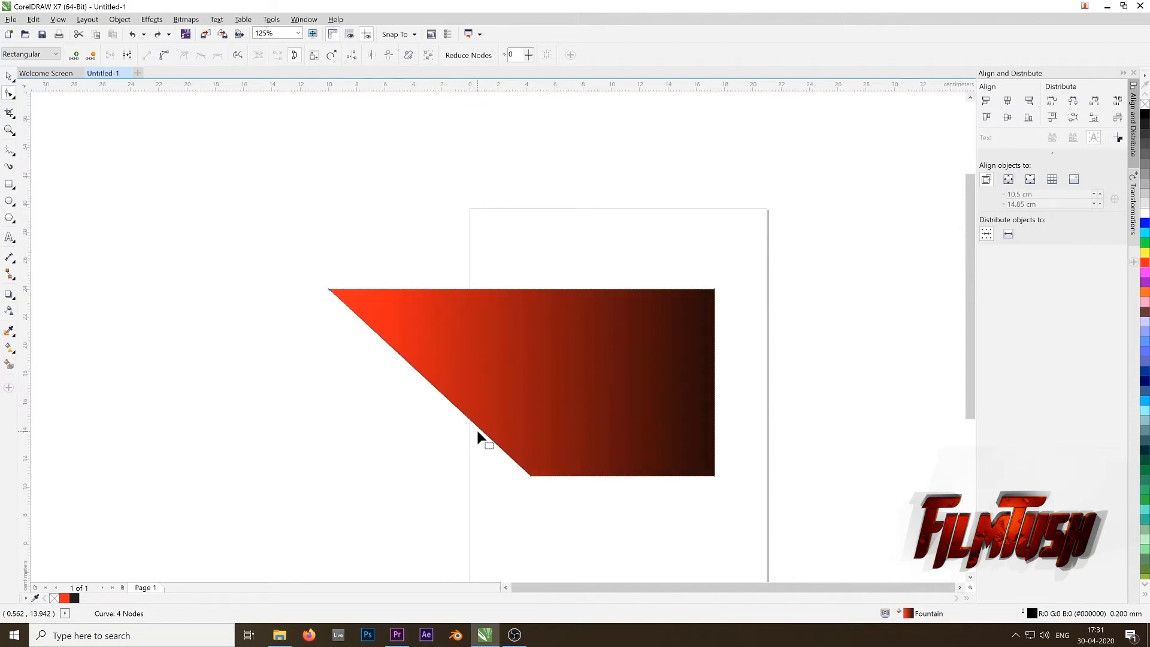
key("ctrl+z")
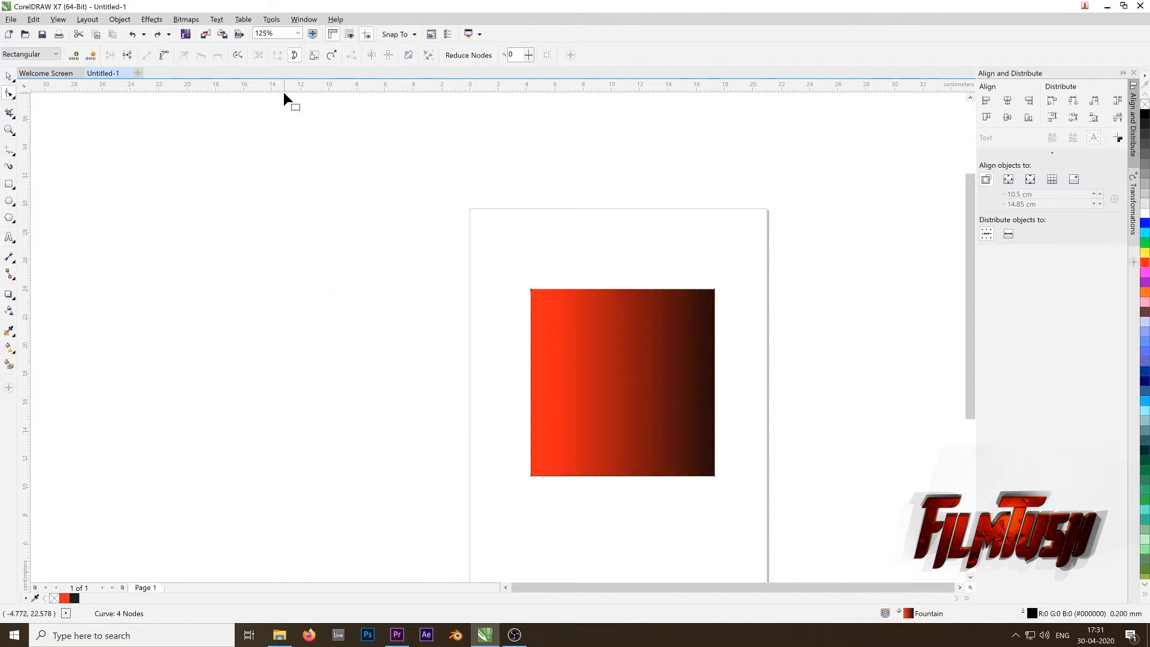
Add a node midway along the square's top edge, and undo pulling it down into a V-shaped notch
double_click(619, 290)
left_click_drag(619, 290, 622, 420)
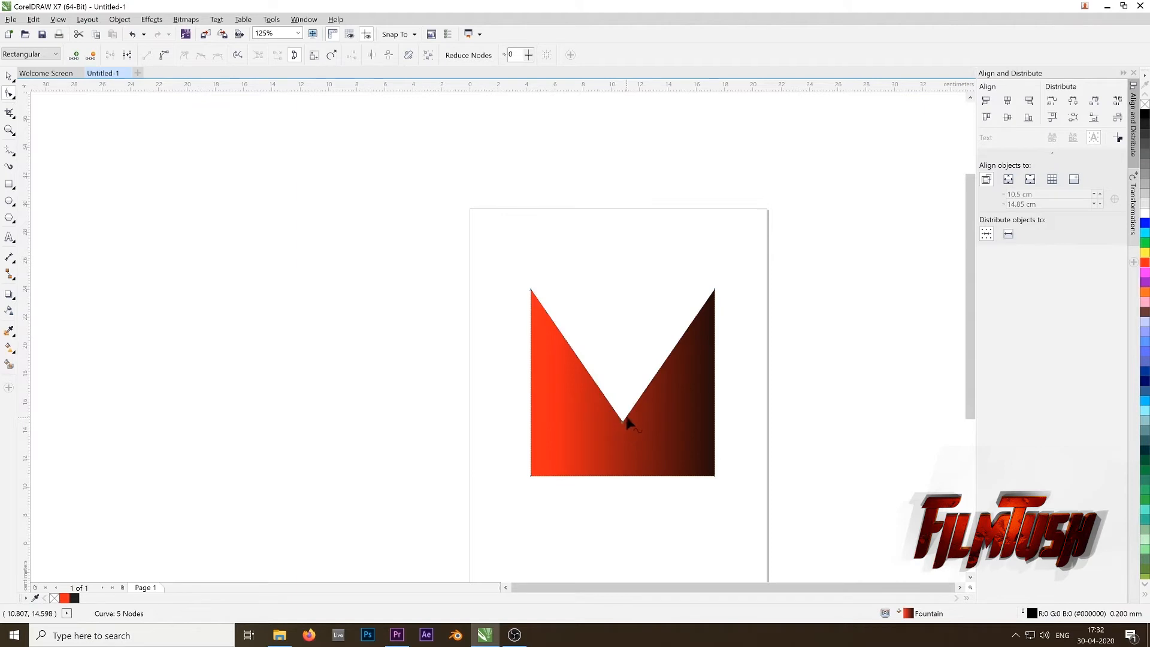
key("ctrl+z")
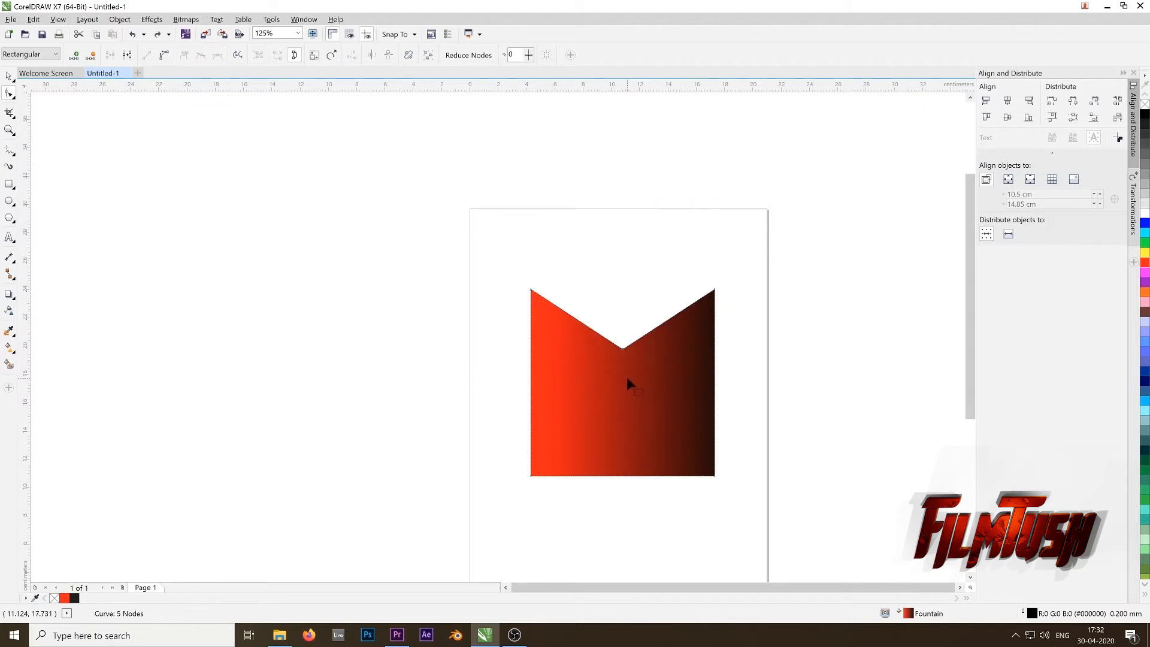
key("ctrl+z")
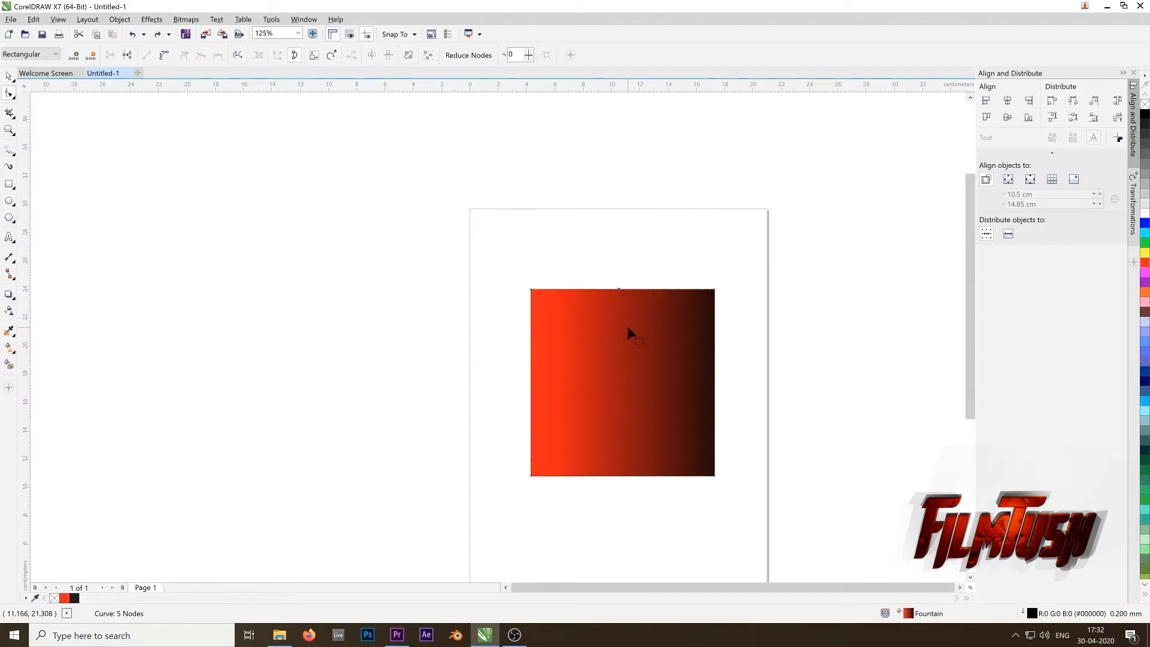
Add four nodes along the square's right edge and try pulling one of them inward to form a pointed notch
left_click(714, 316)
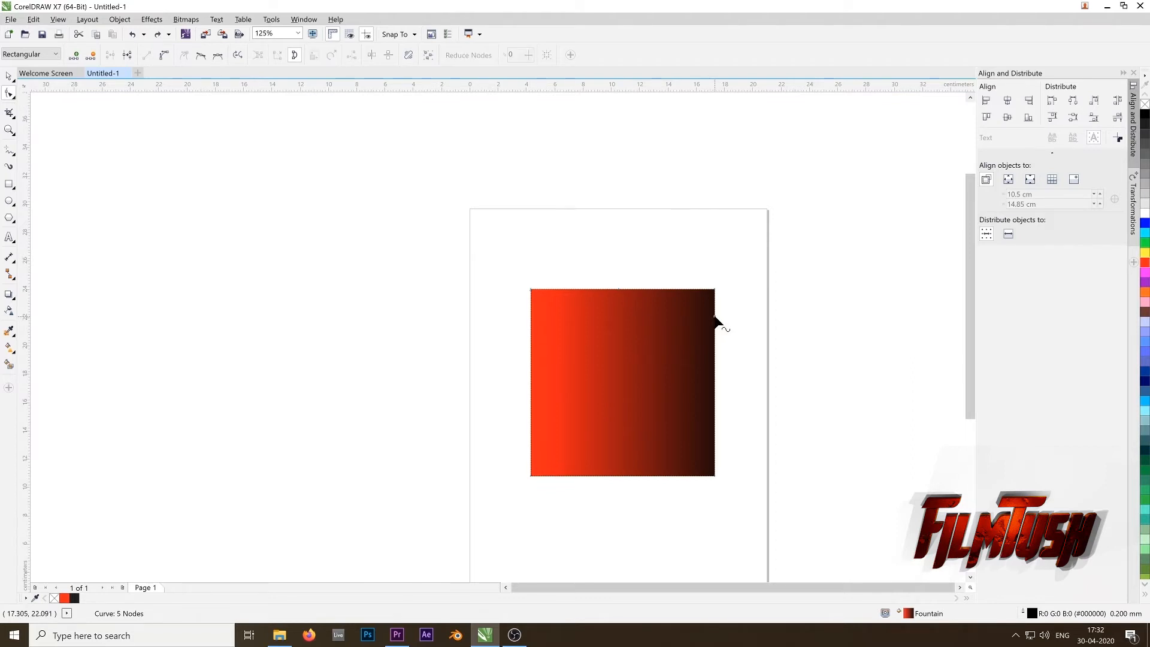
left_click(714, 370)
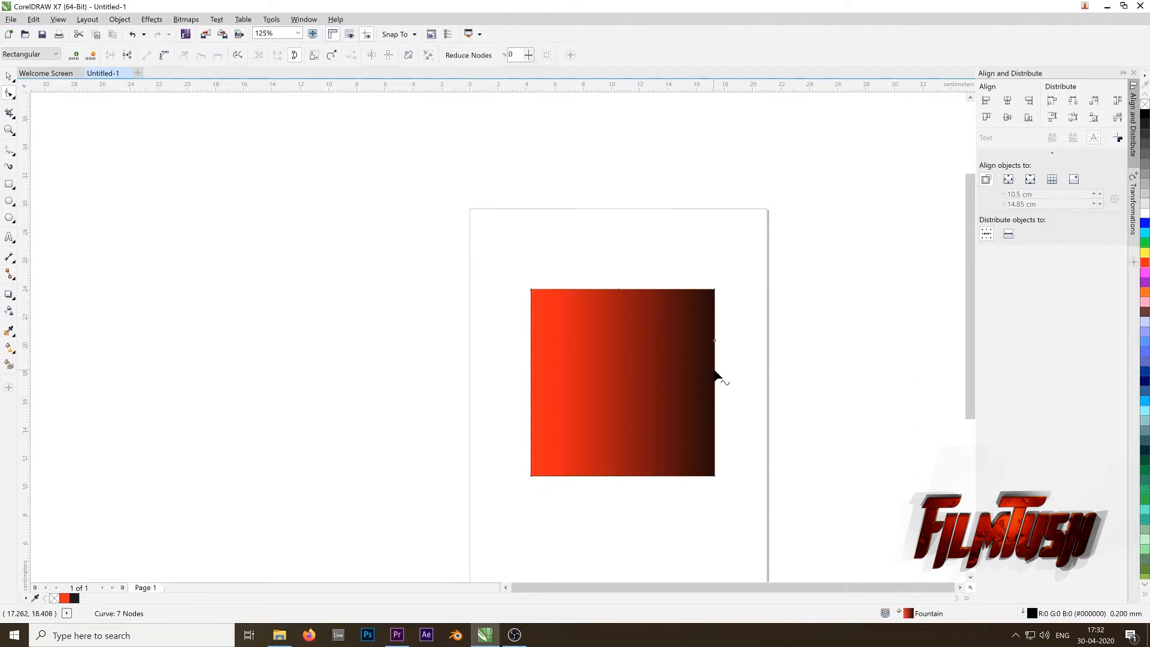
left_click_drag(713, 371, 566, 320)
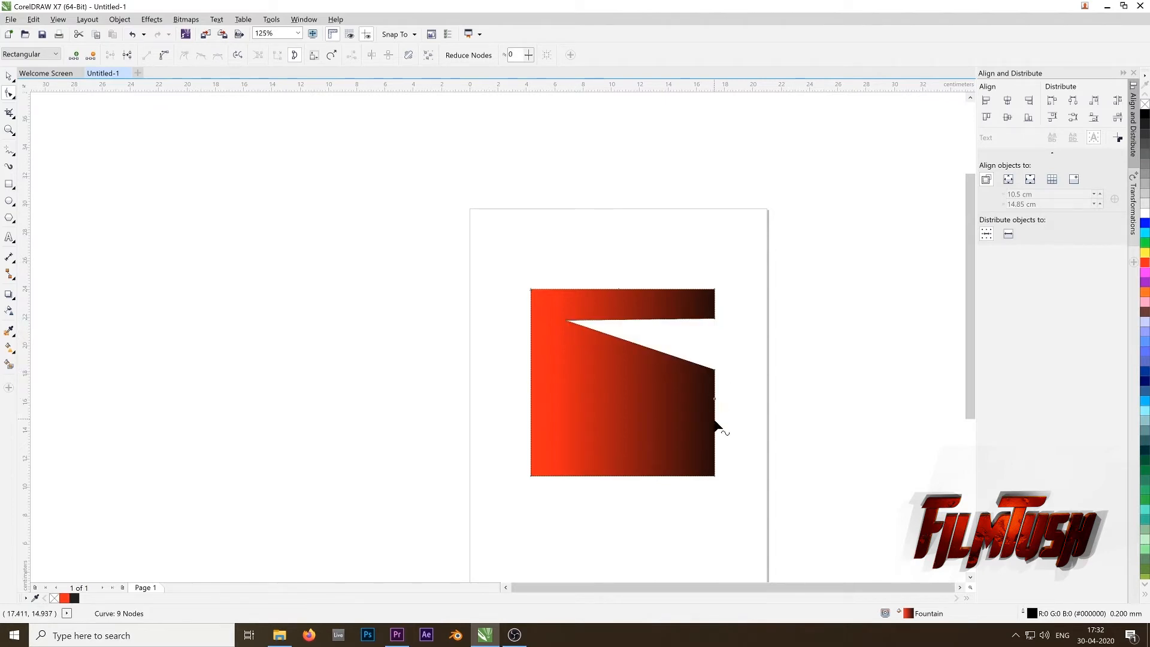
left_click_drag(719, 403, 716, 379)
left_click(717, 378)
double_click(558, 319)
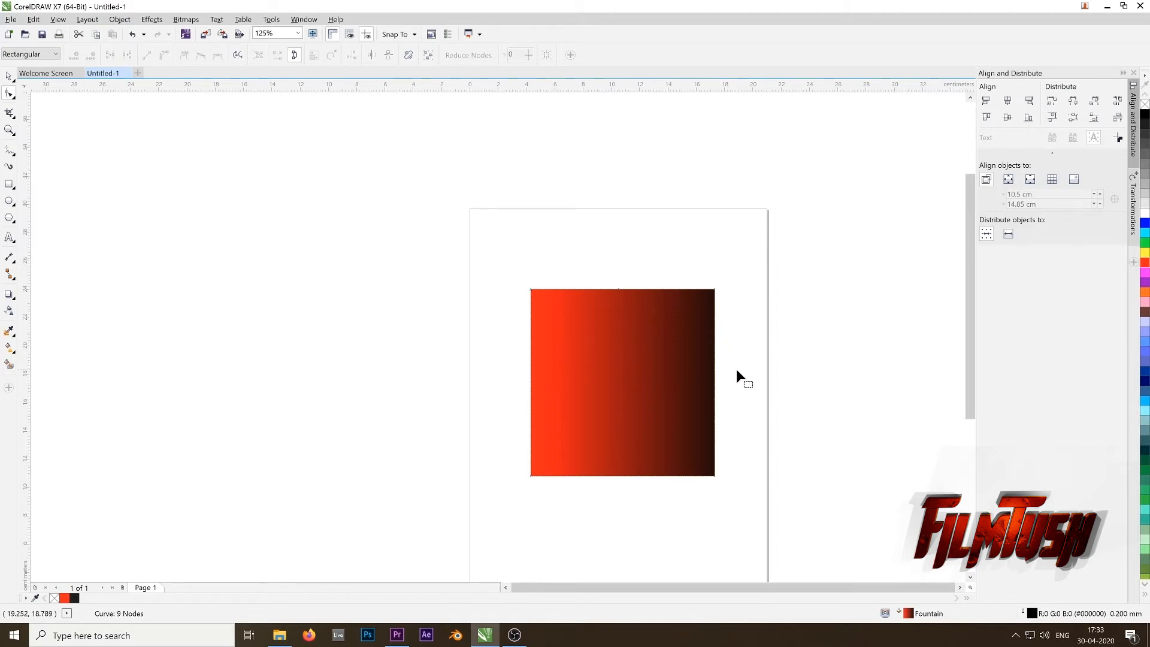
Select the upper nodes on the right edge together and move them inward to cut a wide notch
left_click_drag(732, 369, 712, 315)
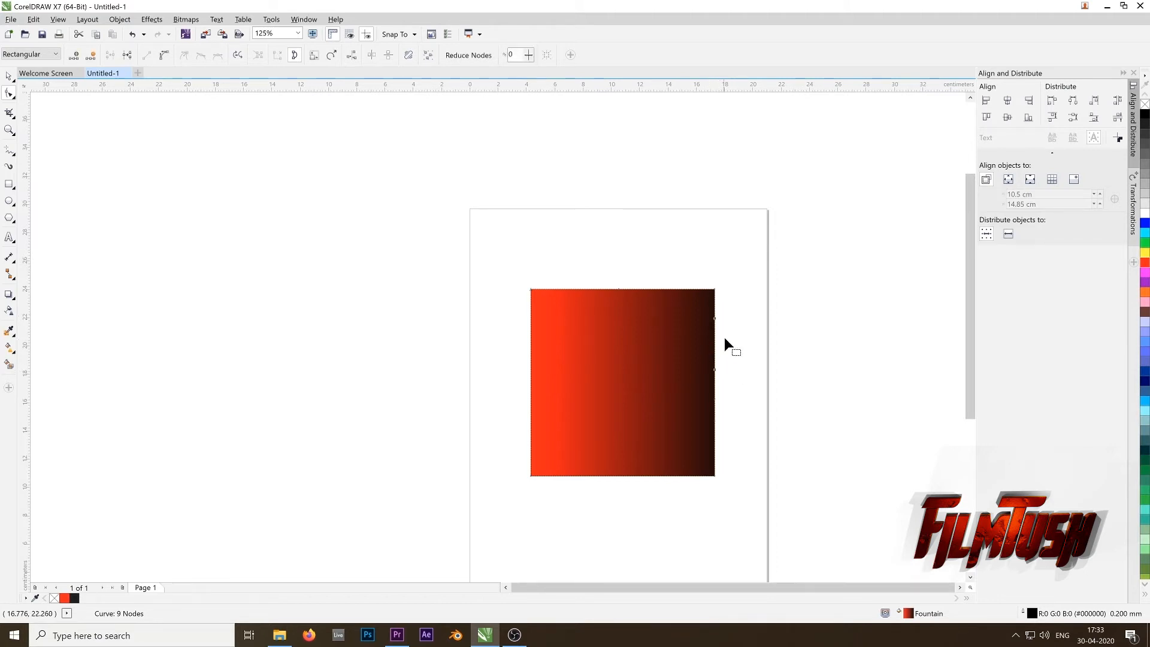
scroll(726, 353, "up", 2)
left_click_drag(703, 380, 422, 365)
scroll(755, 473, "down", 2)
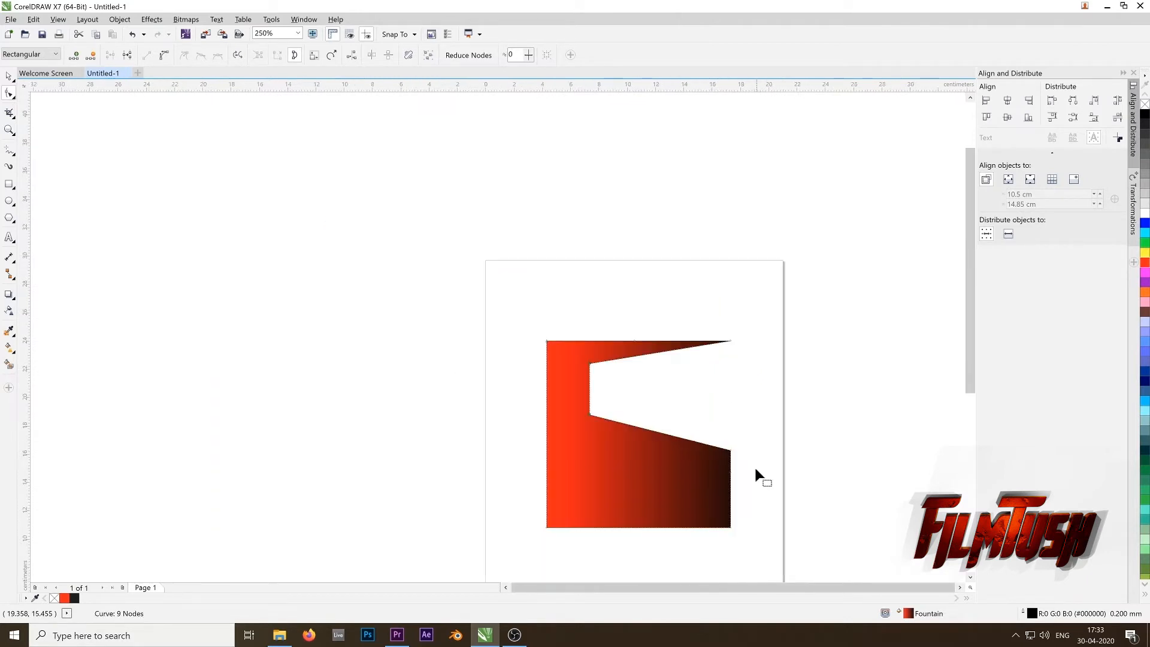
Reposition the bottom-right, upper notch, top-right, bottom-left and top-middle nodes to distort the curve into an abstract shape with crossing edges
left_click_drag(718, 515, 580, 444)
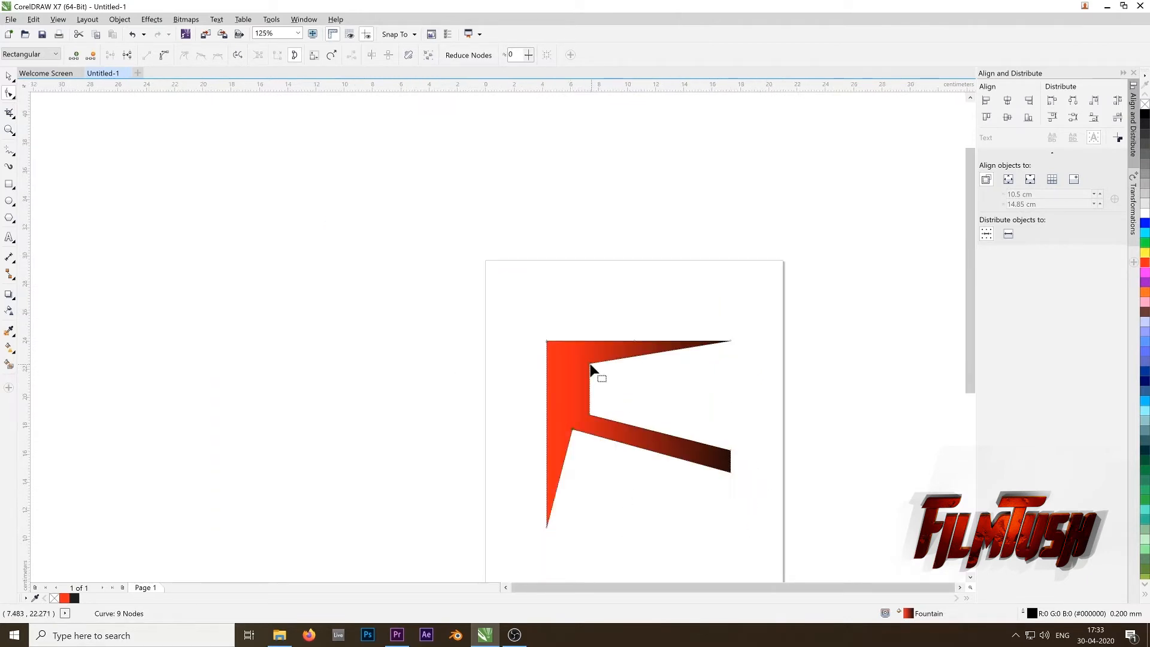
left_click_drag(590, 365, 565, 361)
left_click_drag(732, 341, 734, 413)
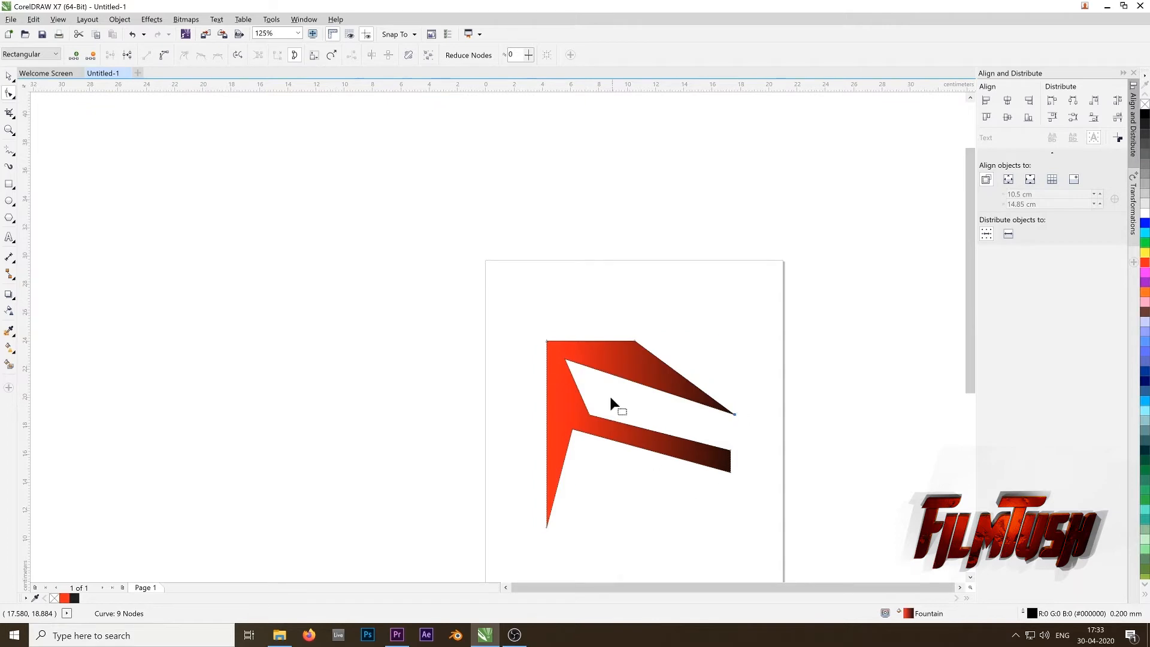
left_click_drag(567, 361, 641, 397)
left_click_drag(546, 527, 649, 527)
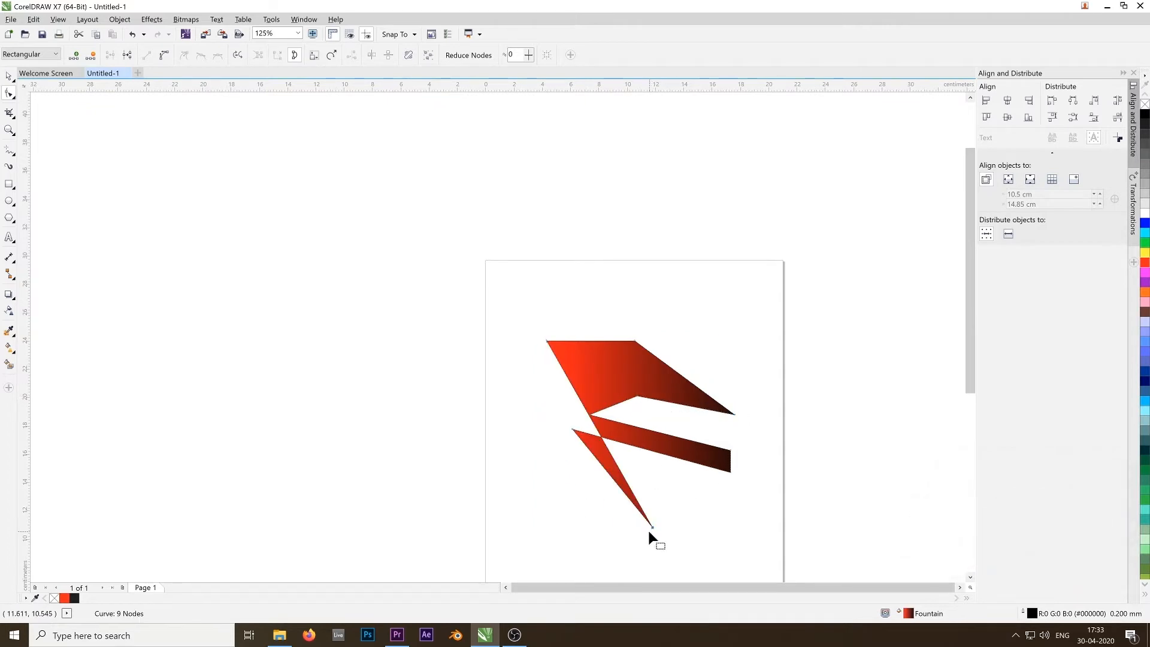
left_click_drag(635, 342, 569, 468)
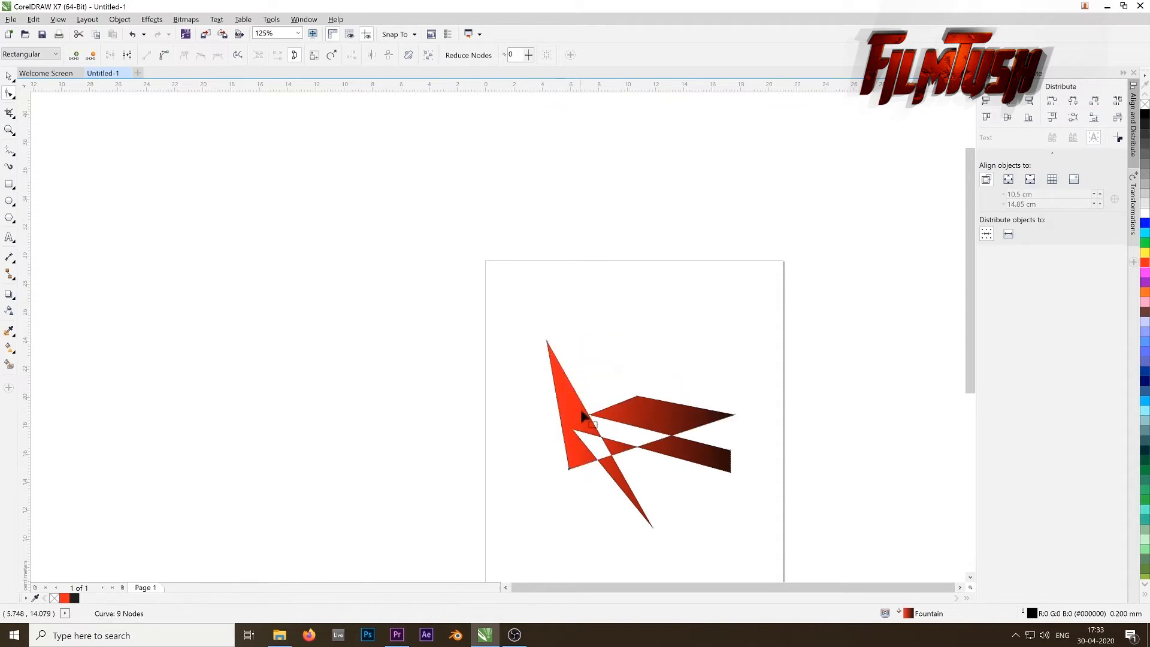
Move the curve's top-left tip node and its lowest tip node to the right to distort the shape further
left_click_drag(545, 340, 694, 370)
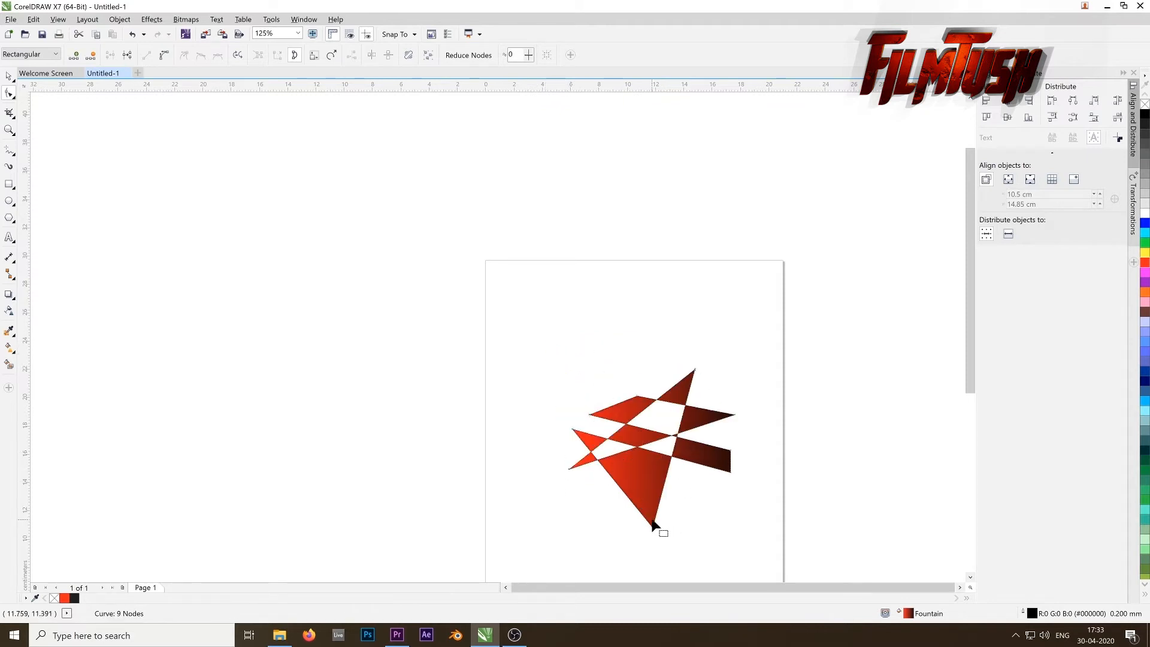
left_click_drag(651, 527, 727, 508)
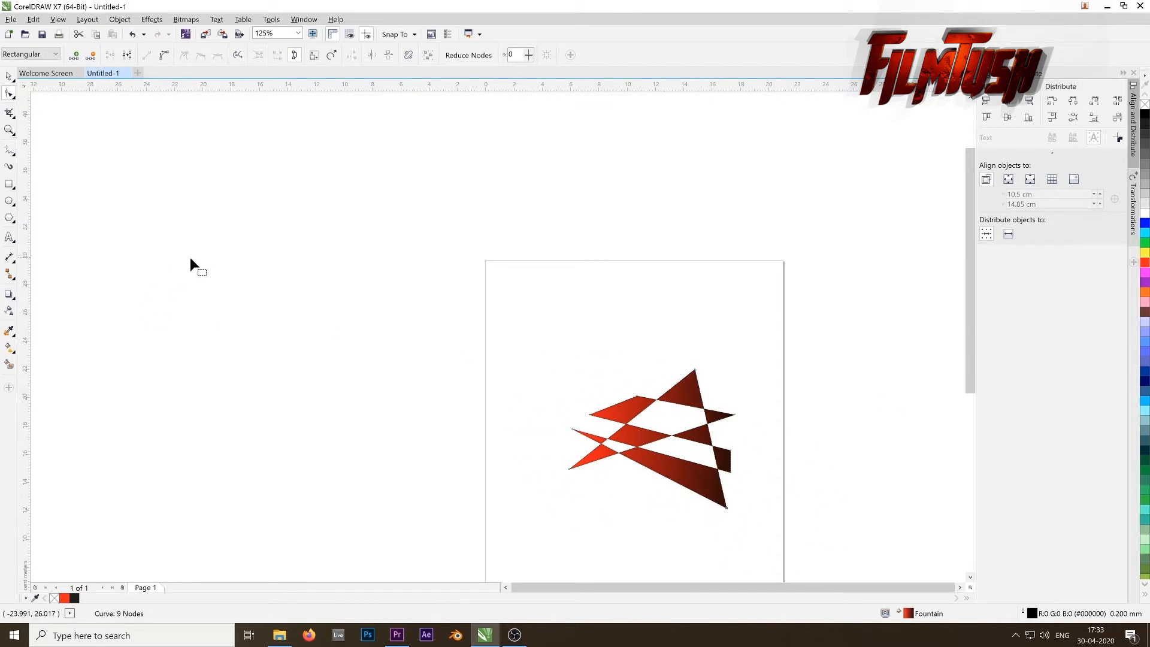
Undo all the node edits and the curve conversion to restore the plain gradient-filled square
key("ctrl+z")
key("ctrl+z")
key("ctrl+z")
key("ctrl+z")
key("ctrl+z")
key("ctrl+z")
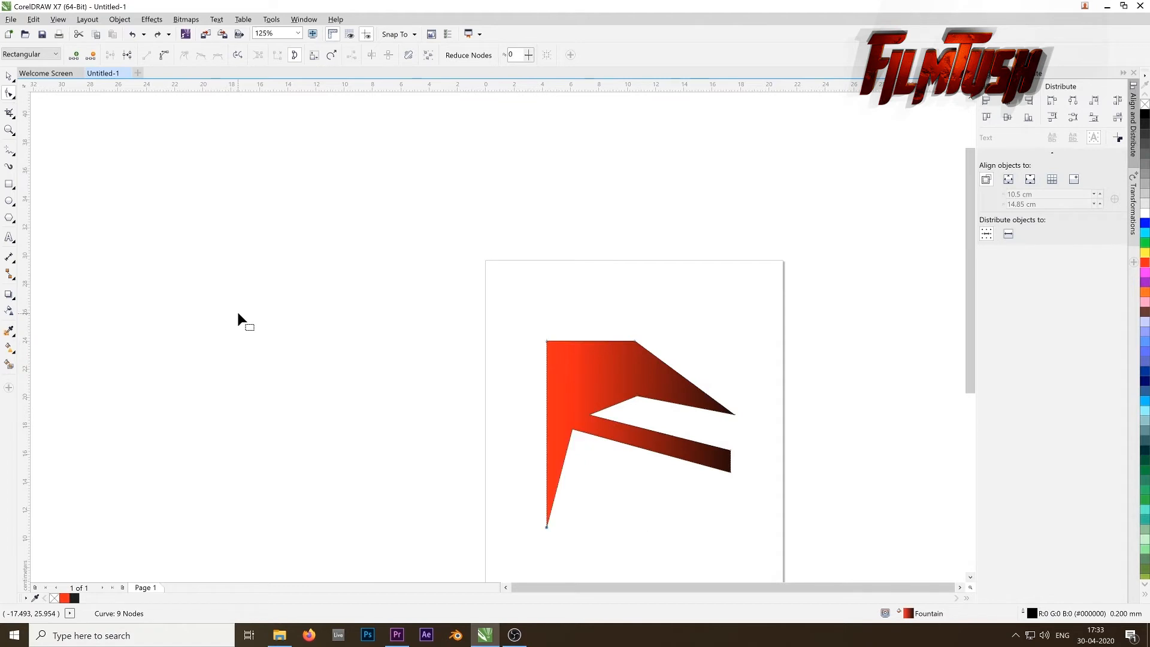
key("ctrl+z")
key("ctrl+z")
key("ctrl+z")
key("ctrl+z")
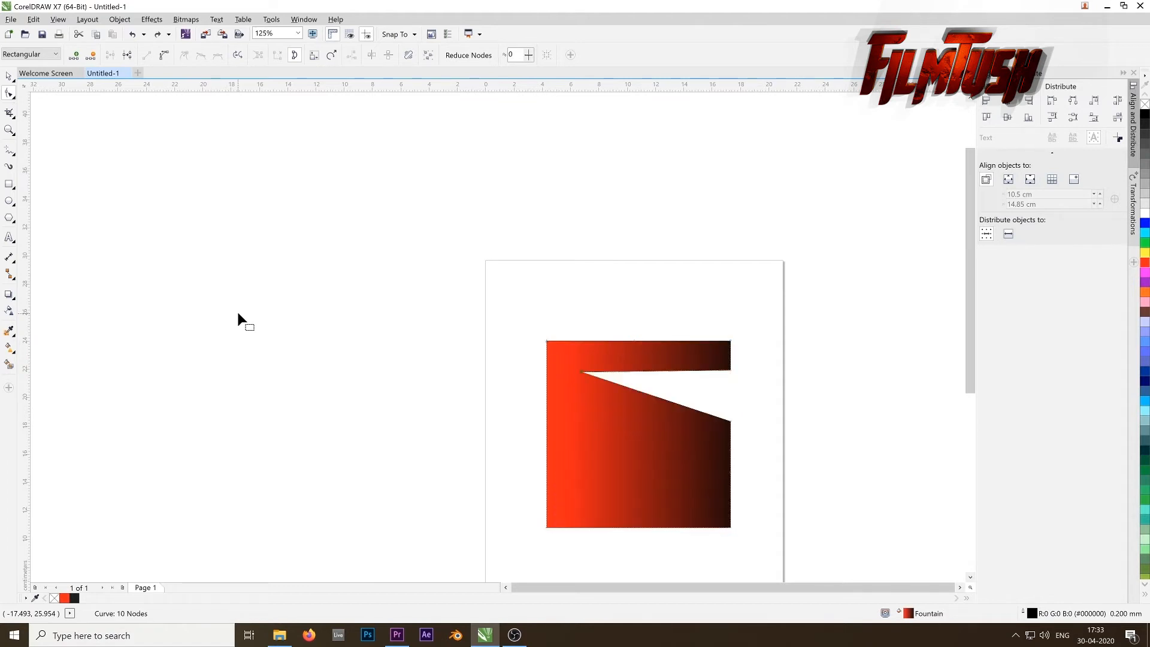
key("ctrl+z")
key("ctrl+z")
key("ctrl+z")
key("ctrl+z")
key("ctrl+z")
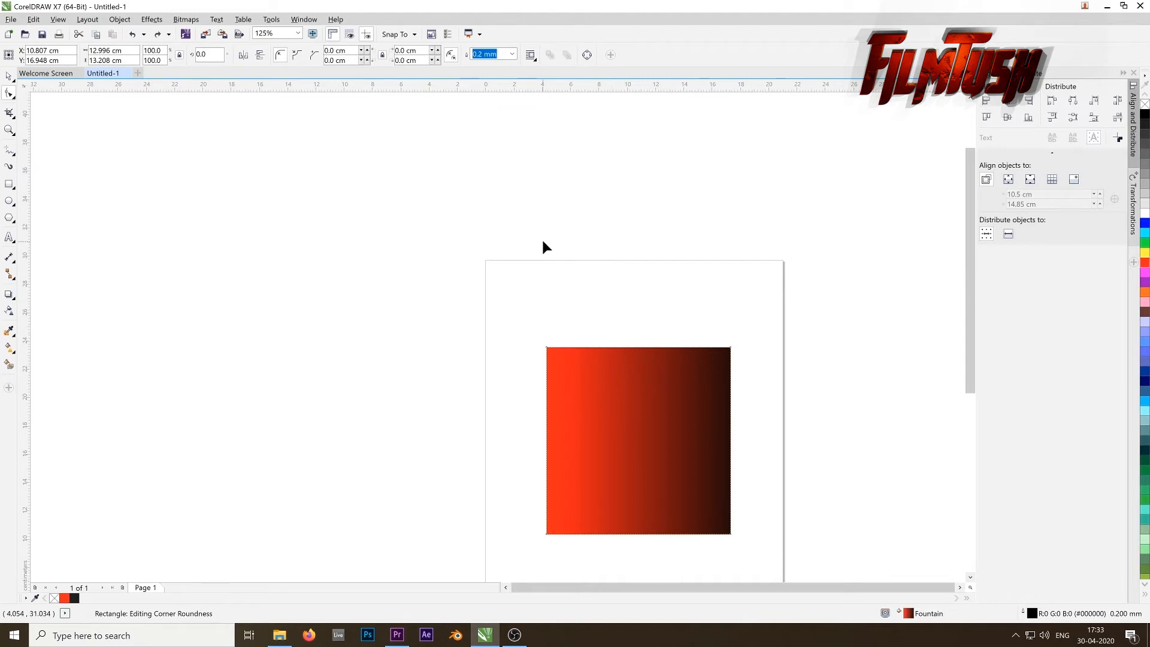
Convert the square to curves, make its left edge a curved segment, and bend that edge into an S shape
key("ctrl+q")
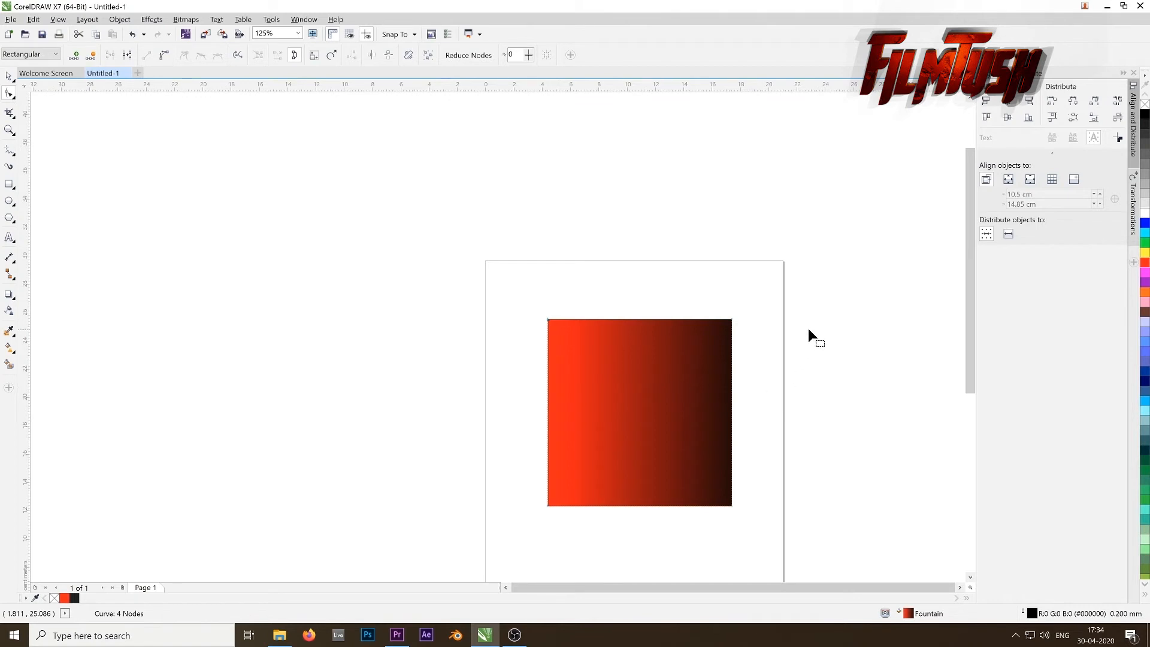
left_click(164, 56)
left_click_drag(547, 384, 611, 384)
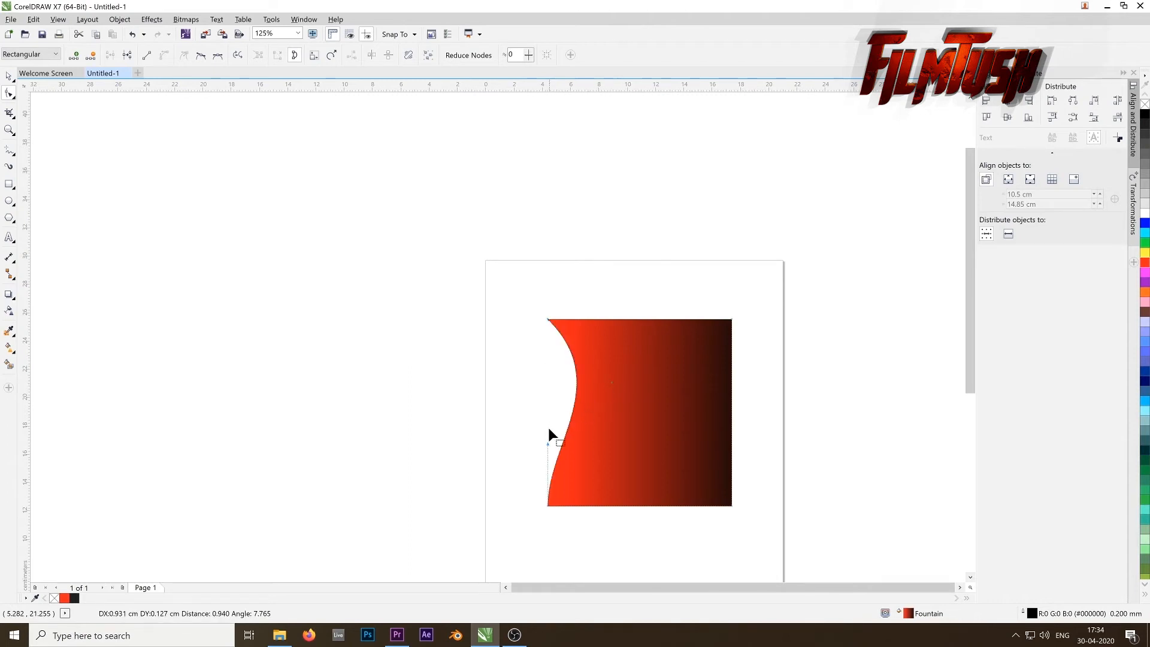
left_click_drag(547, 444, 466, 447)
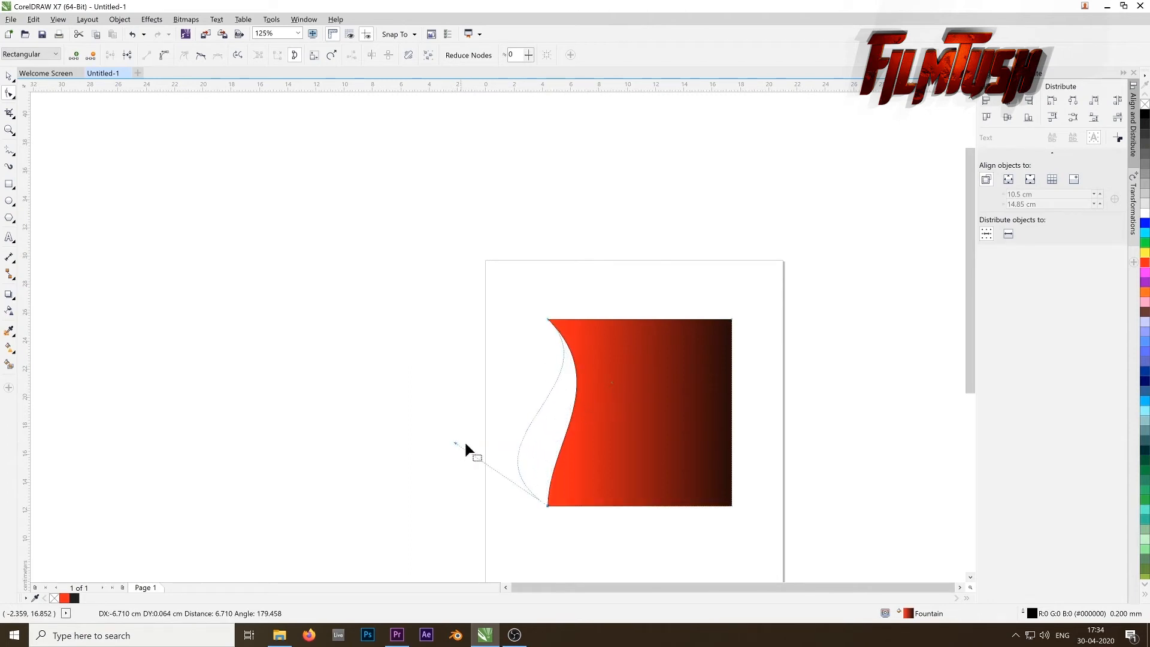
left_click_drag(611, 381, 620, 388)
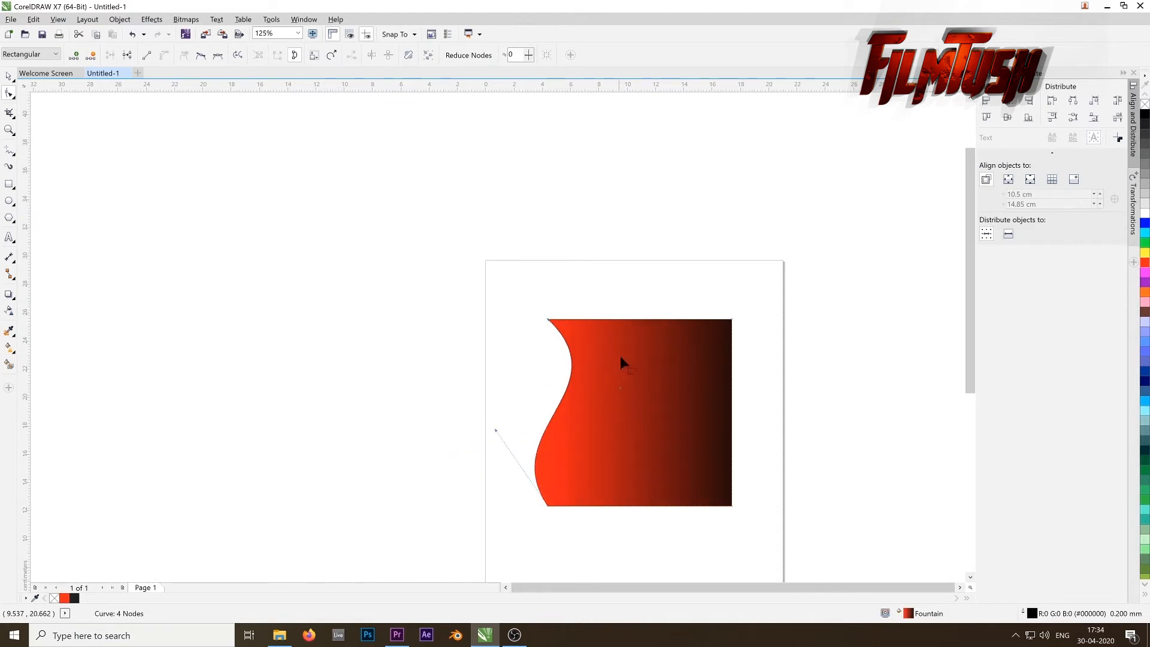
Convert the square's top edge to a curved segment and shape it into a wave with a dip and a raised crest
left_click(641, 319)
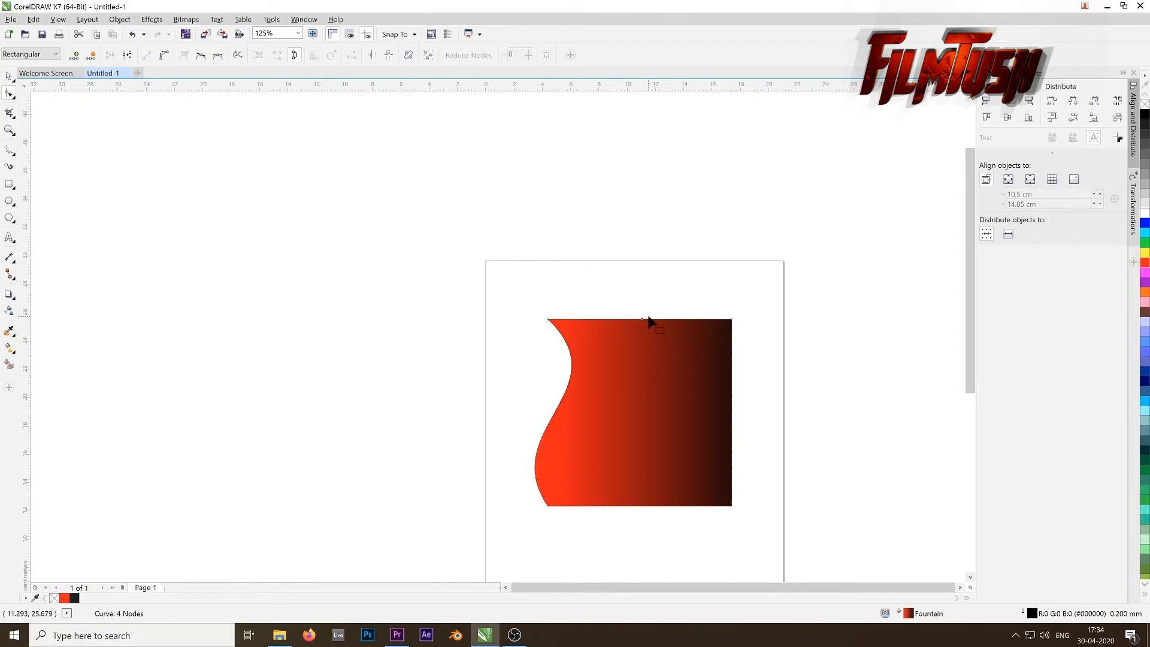
left_click(163, 55)
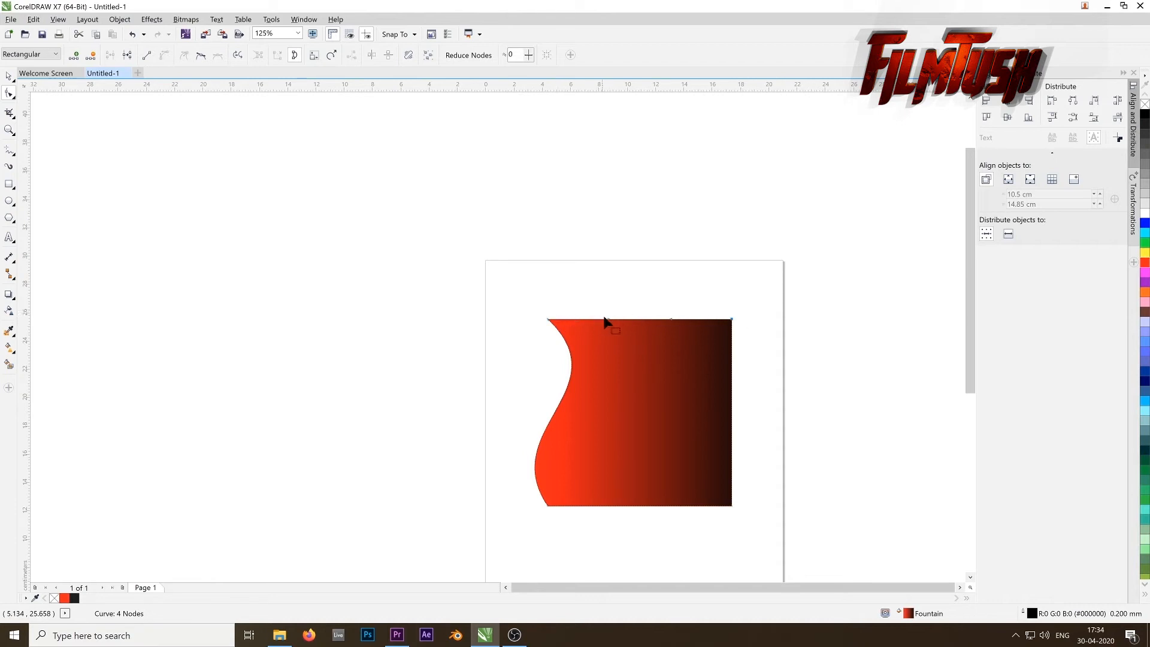
left_click_drag(610, 322, 641, 363)
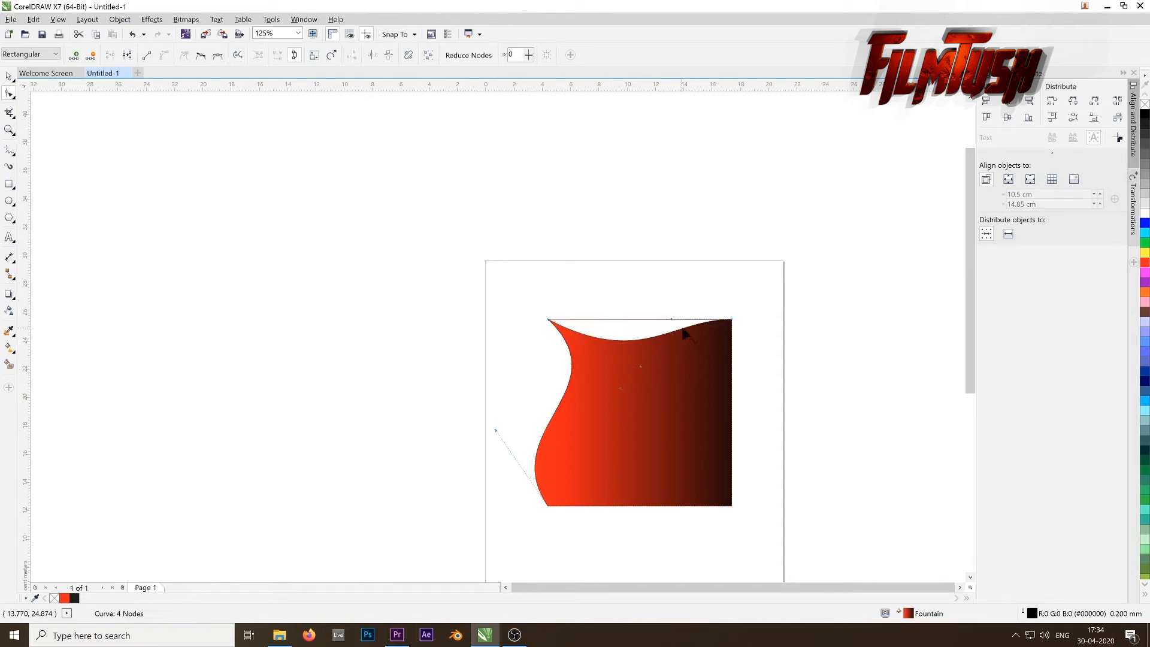
left_click_drag(686, 331, 623, 349)
left_click(733, 321)
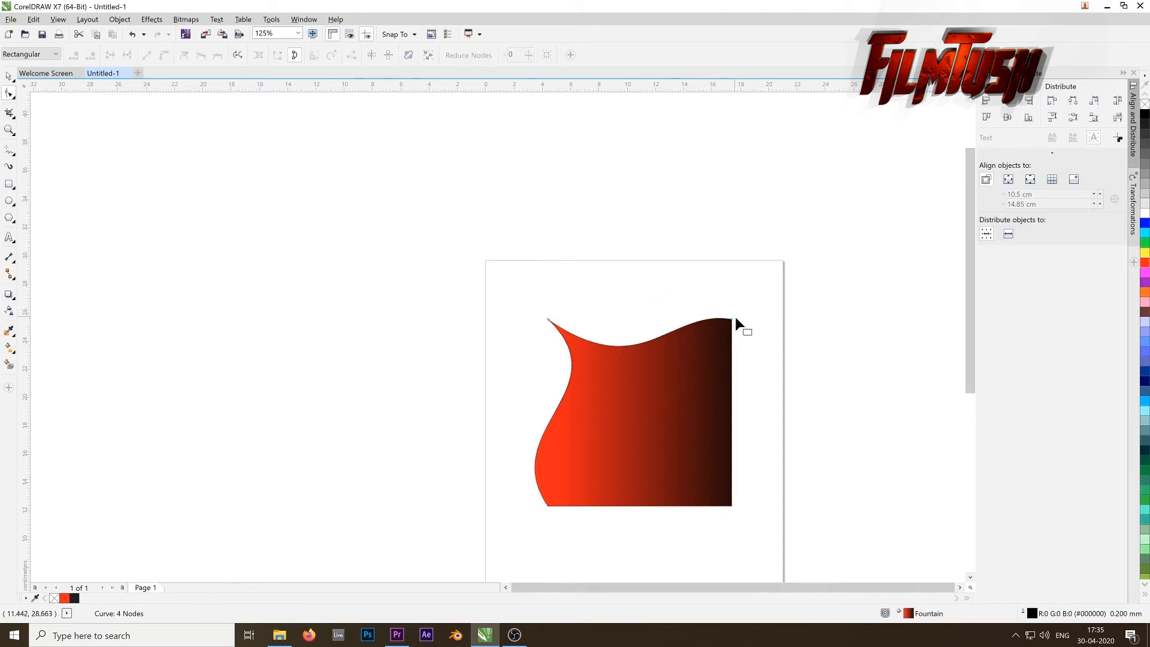
scroll(734, 314, "up", 4)
left_click_drag(488, 285, 447, 186)
scroll(446, 187, "down", 2)
left_click_drag(499, 263, 511, 357)
Try moving the shape's bottom-right corner node outward, undo the move, and delete the whole shape
left_click(532, 502)
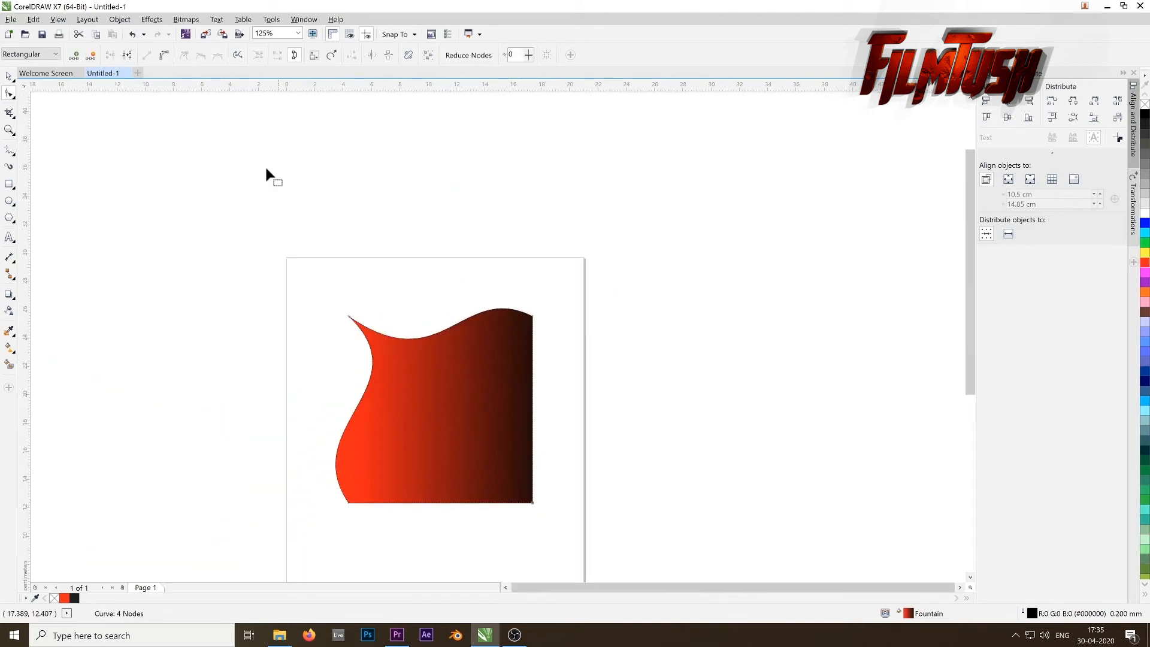
left_click(163, 55)
mouse_move(531, 501)
left_mouse_down()
mouse_move(567, 500)
mouse_move(555, 503)
left_mouse_up()
key("ctrl+z")
key("space")
key("Delete")
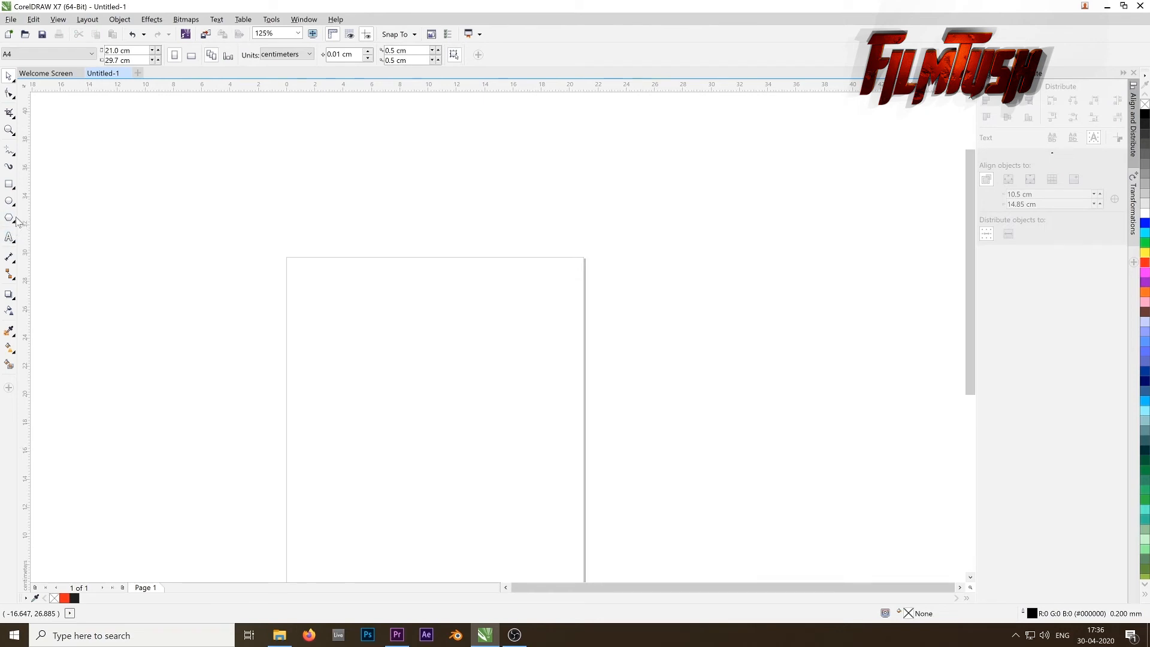
Draw a nine-point complex star about 28.4 cm wide and 26.2 cm high, and position it over the middle of the page
left_click(13, 218)
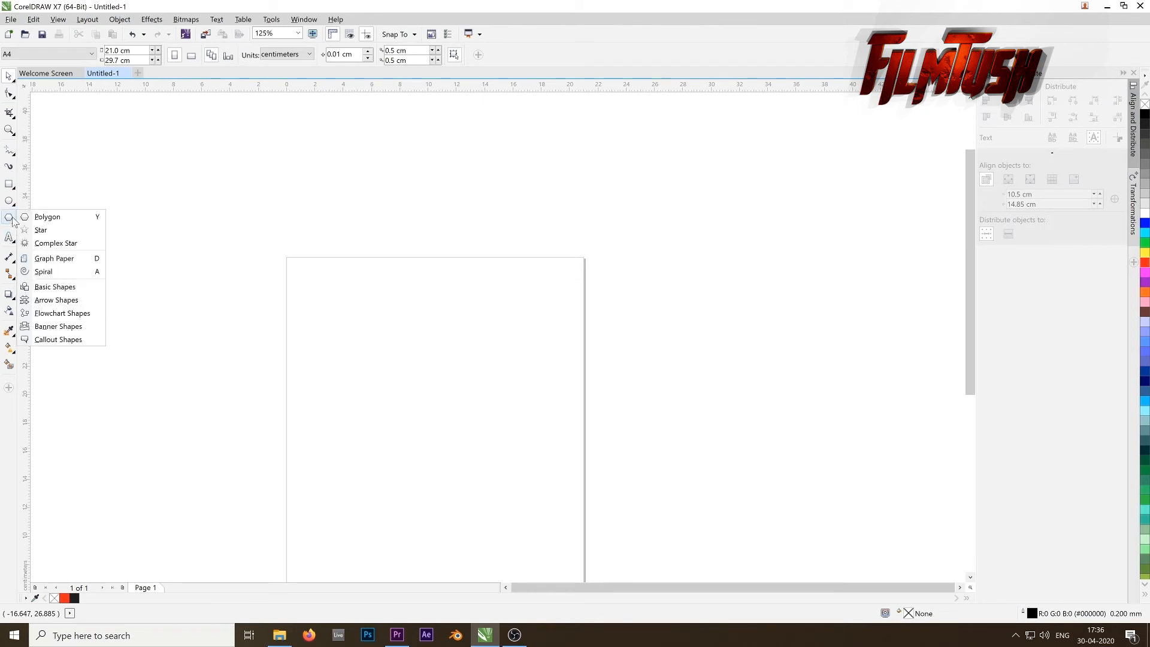
left_click(51, 245)
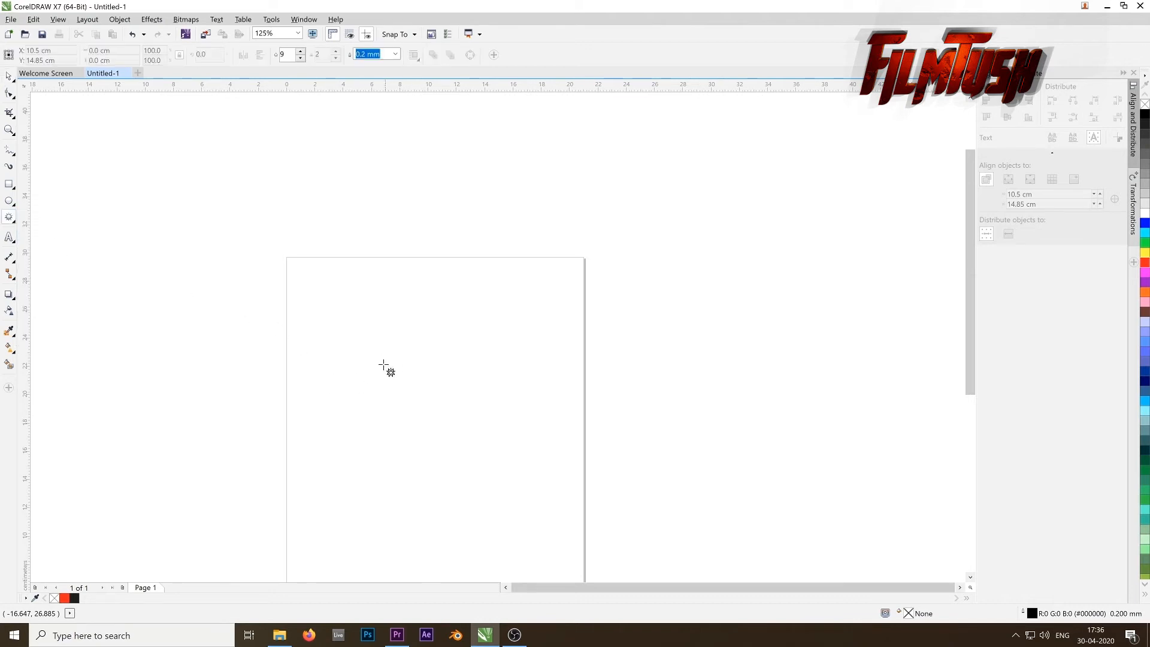
left_click_drag(339, 307, 547, 503)
key("space")
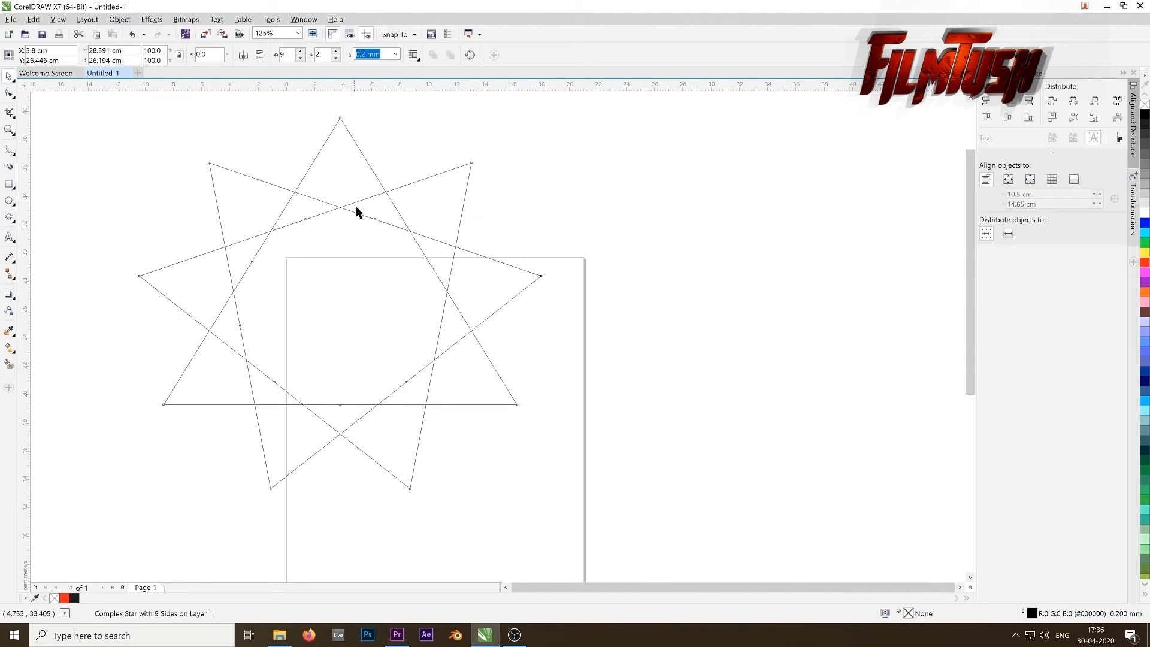
key("p")
scroll(521, 362, "down", 2)
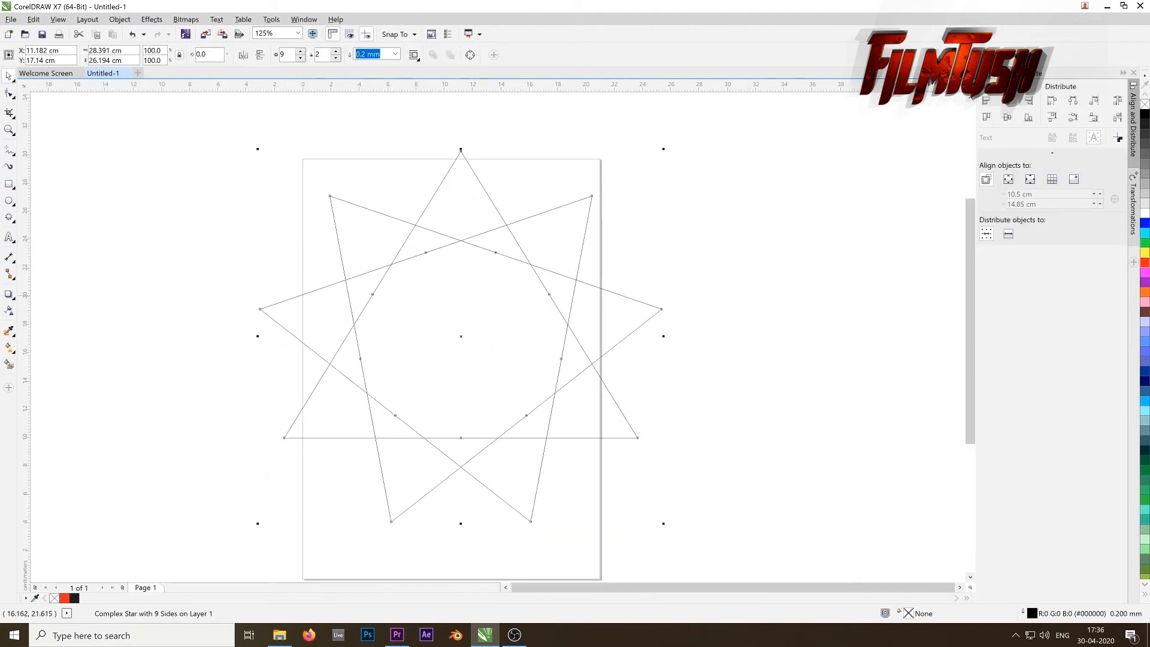
Fill the star with red, then try a fountain fill in Edit Fill and return to the uniform red fill
left_click(1144, 264)
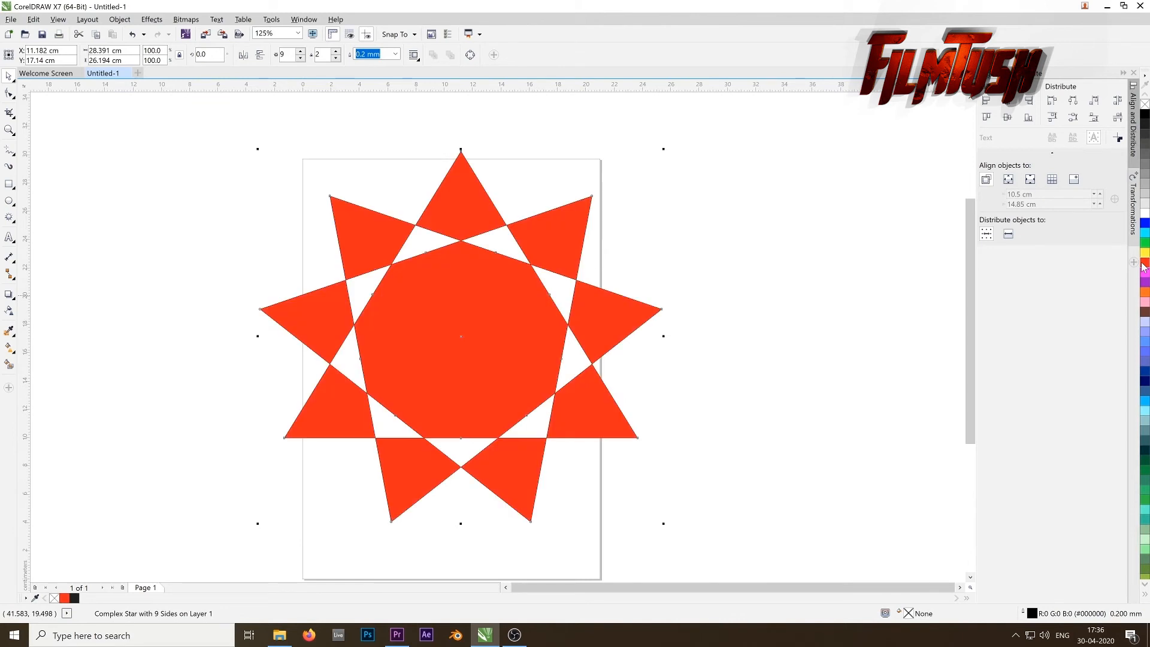
double_click(908, 618)
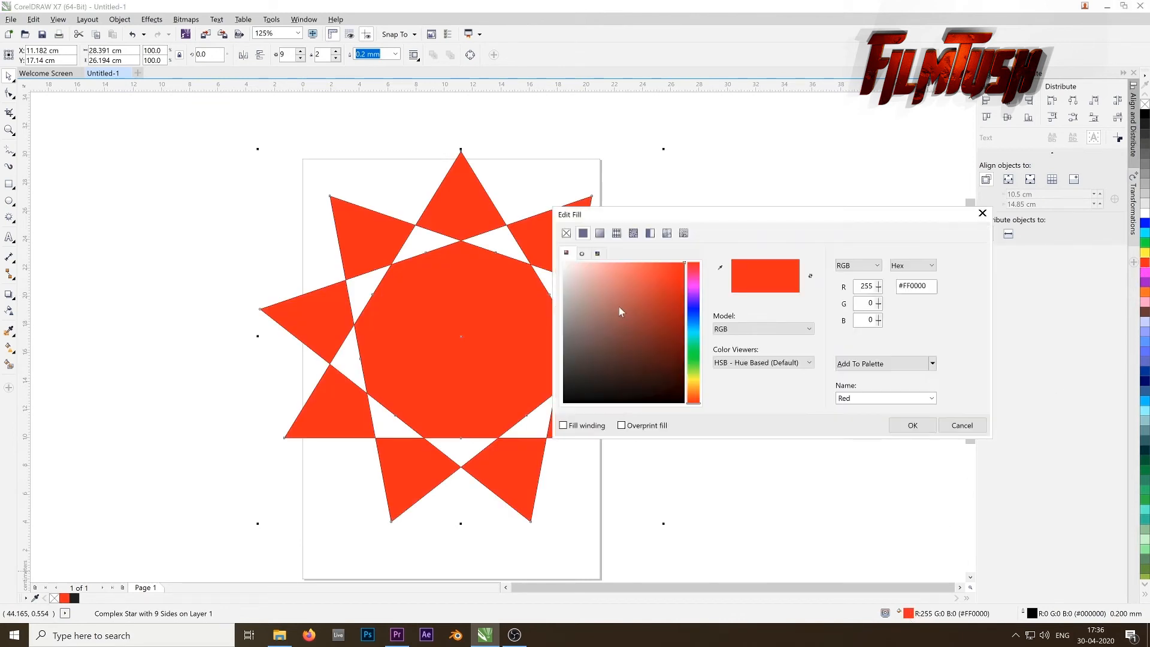
left_click(600, 235)
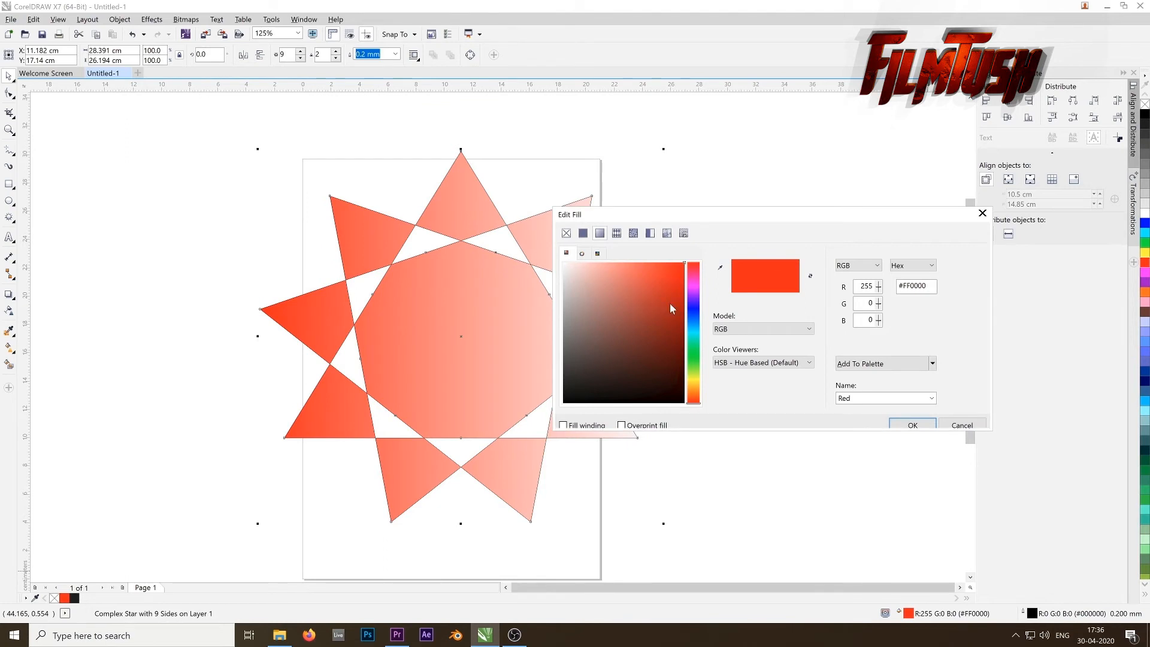
left_click_drag(729, 355, 643, 354)
left_click(729, 352)
left_click(584, 234)
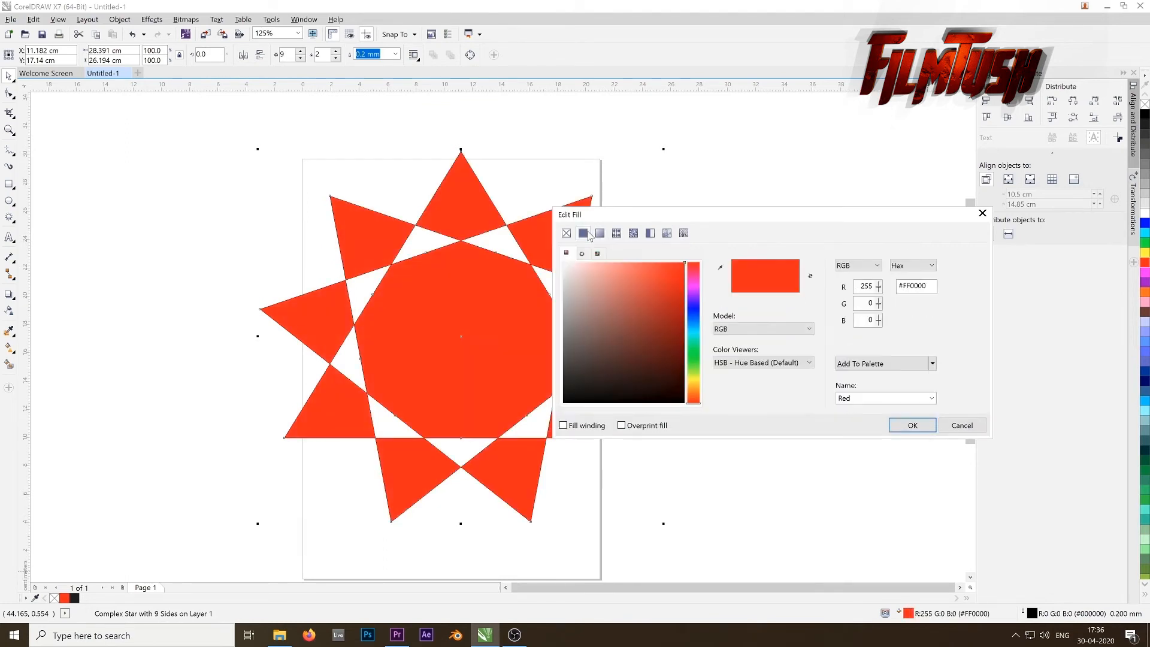
Set up a red-to-black fountain fill for the star with a dark #2B1111 color stop at the 48% position
left_click(600, 234)
left_click(582, 394)
left_click(582, 519)
left_click(735, 395)
left_click(642, 352)
left_click(582, 393)
left_click(601, 510)
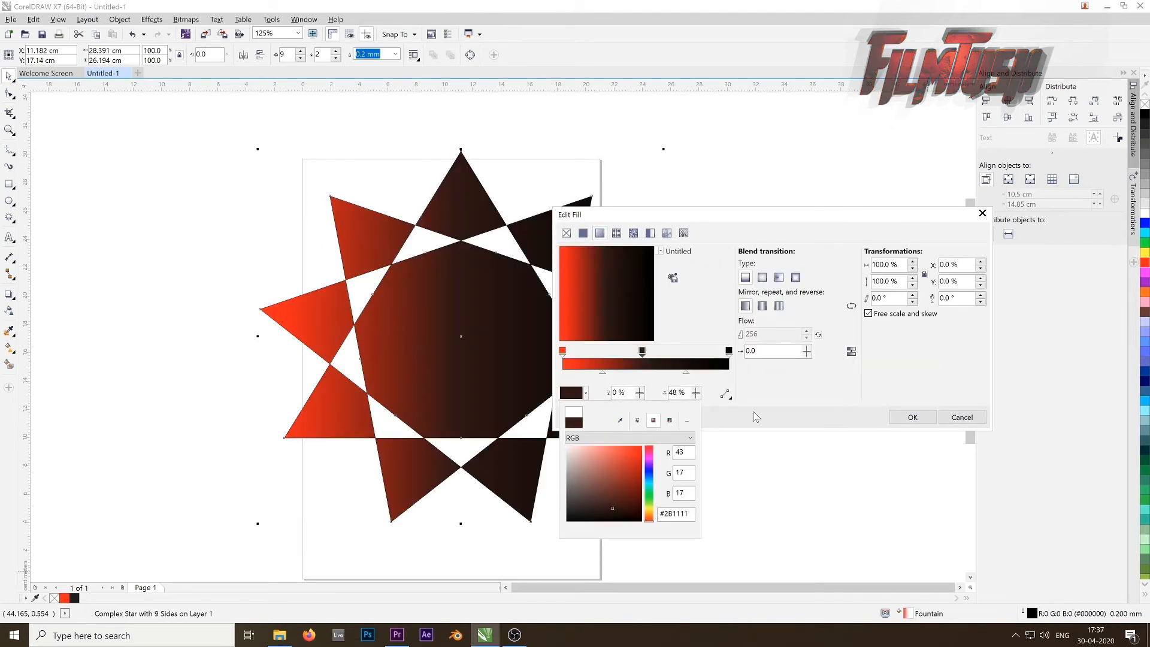
Rotate the star's fountain fill to 301° and apply it
left_click(755, 415)
left_click_drag(644, 304, 632, 337)
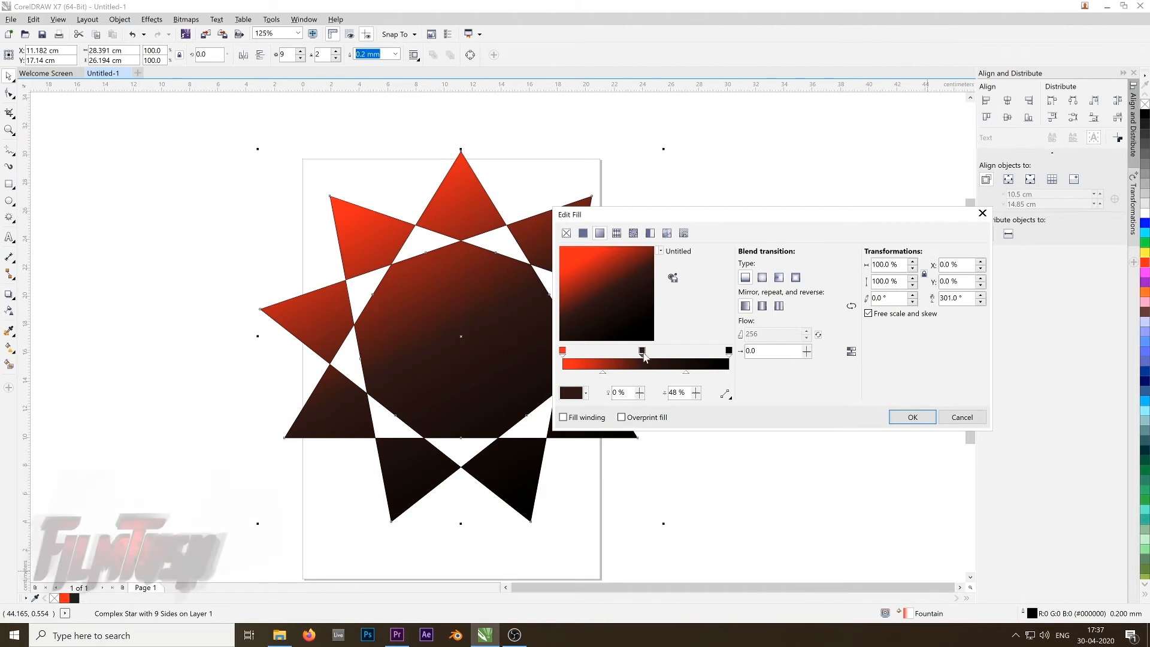
left_click(913, 418)
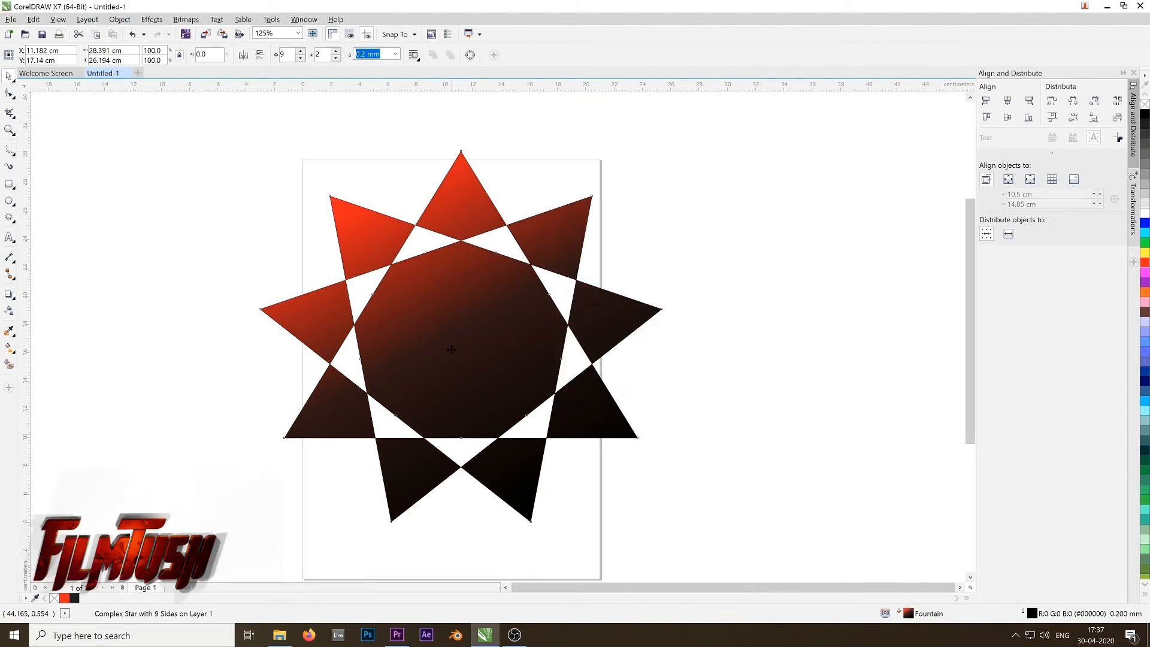
Reposition one of the star's outer tip nodes several times with the Shape tool to twist all its points and shrink the star
left_click(9, 95)
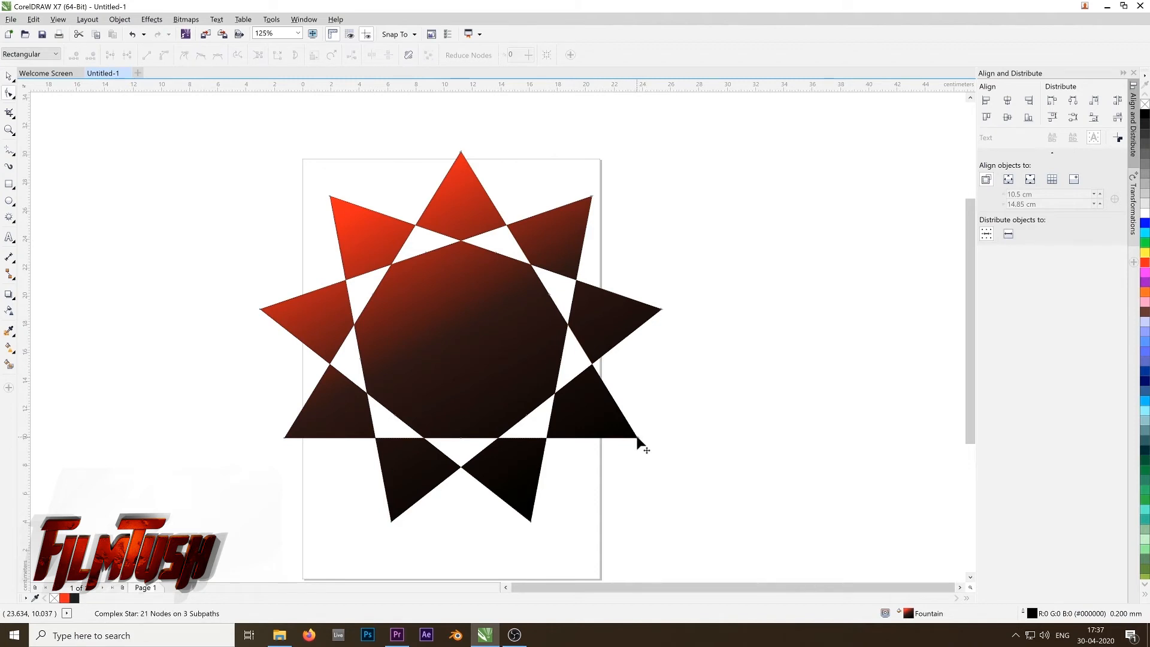
left_click_drag(637, 438, 462, 522)
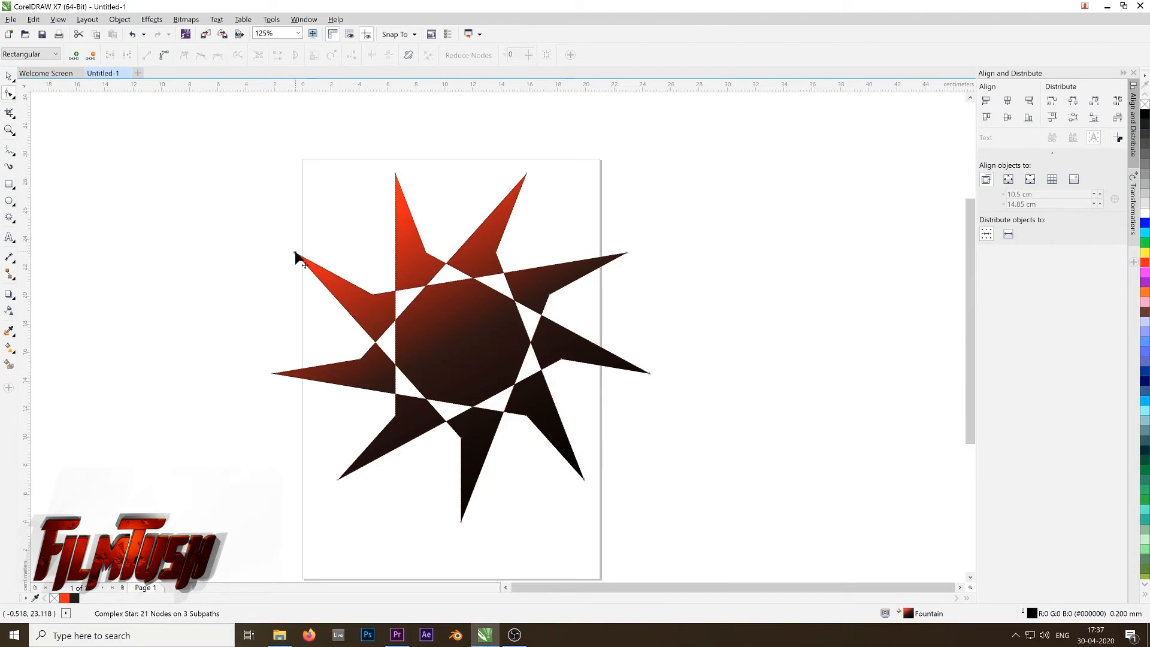
left_click_drag(295, 259, 593, 186)
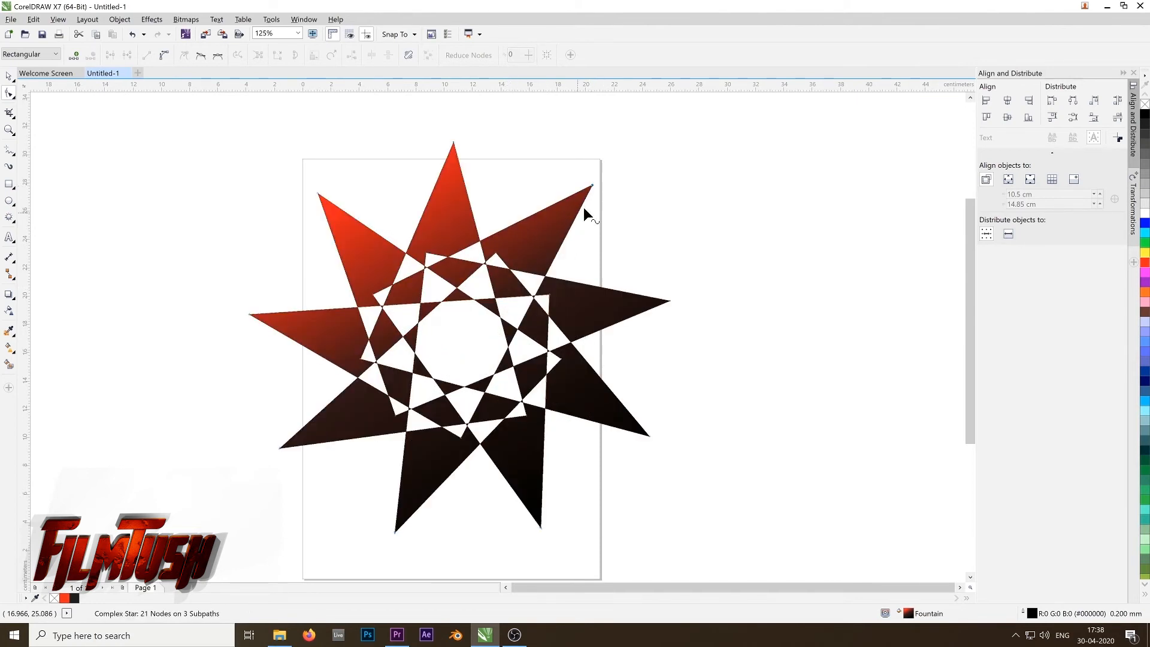
left_click_drag(592, 184, 516, 238)
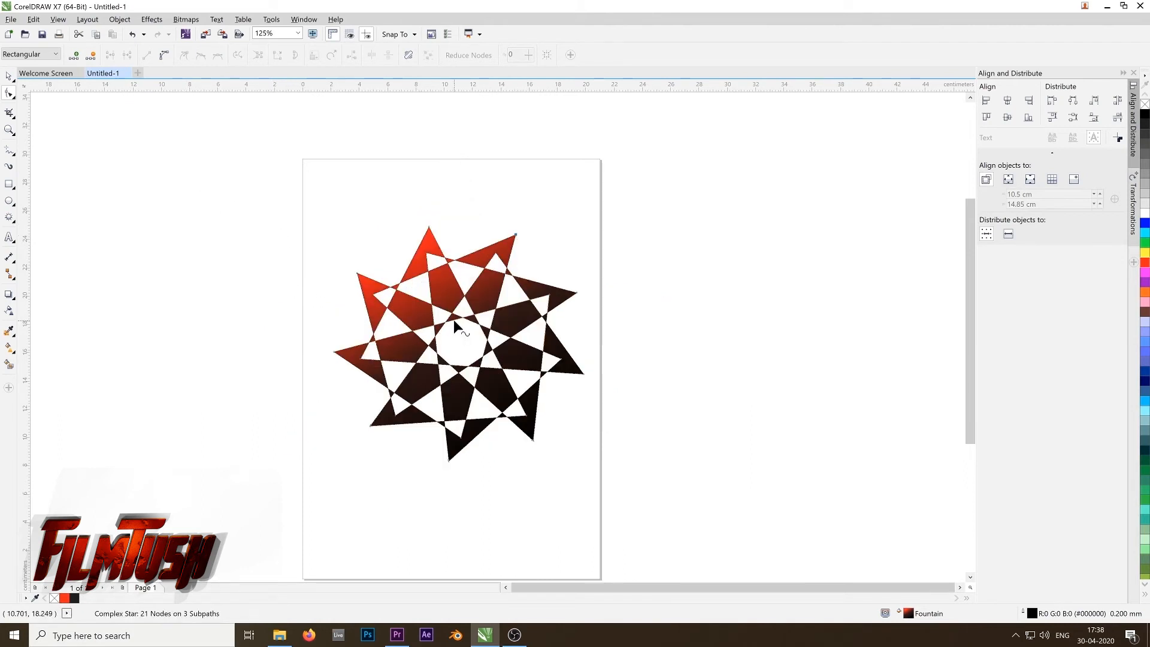
Move the star's inner nodes across the shape and back outward to form a ring of small extra points around an open center
scroll(454, 319, "up", 2)
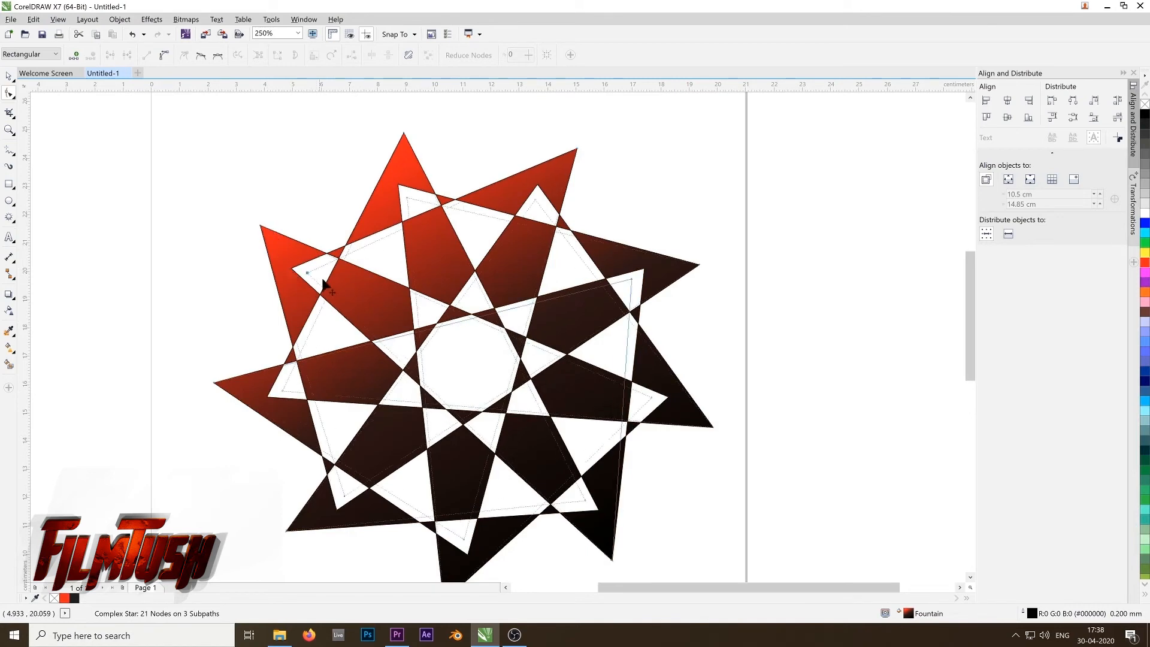
left_click_drag(323, 281, 560, 287)
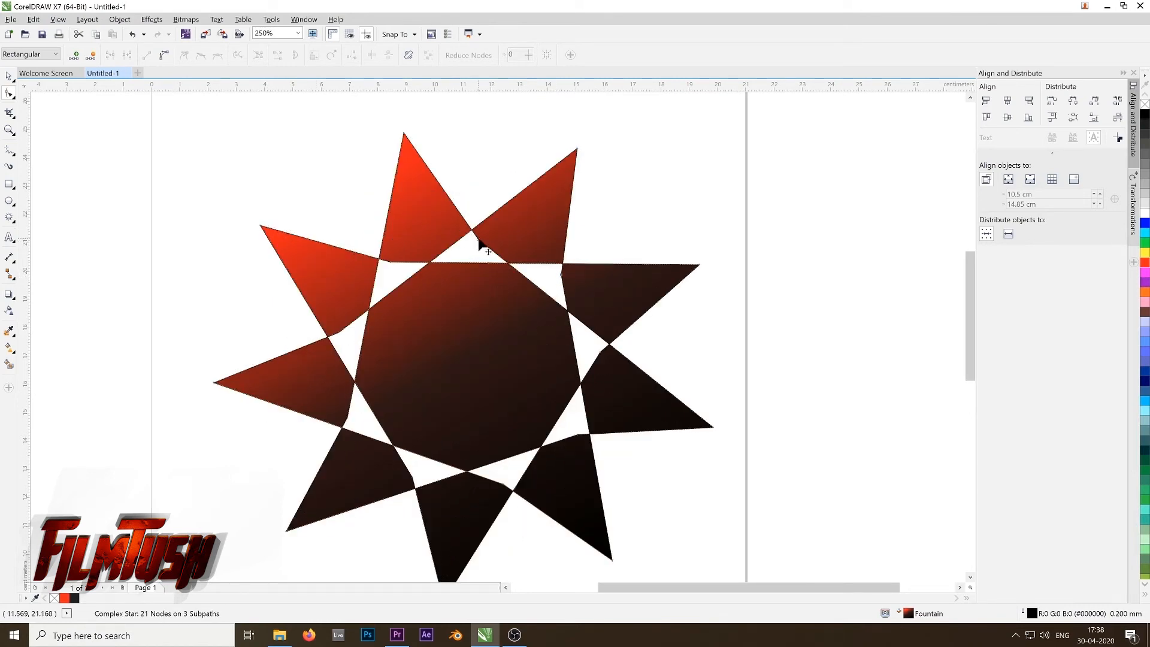
left_click_drag(478, 239, 352, 202)
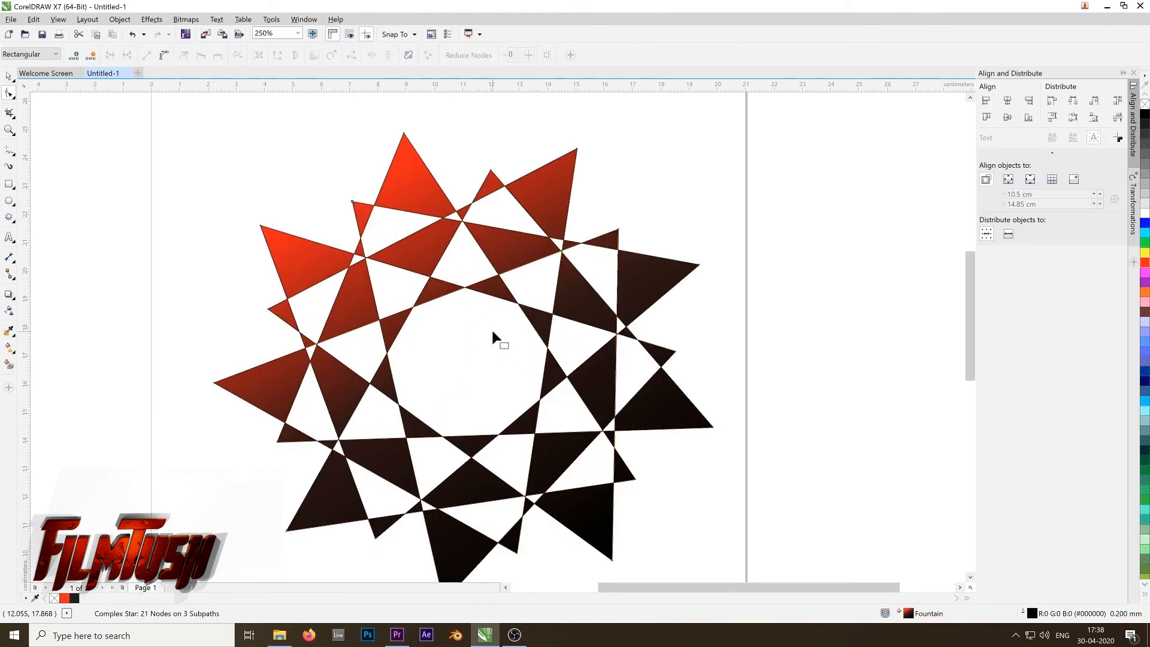
Delete the reshaped star from the page
scroll(492, 332, "down", 3)
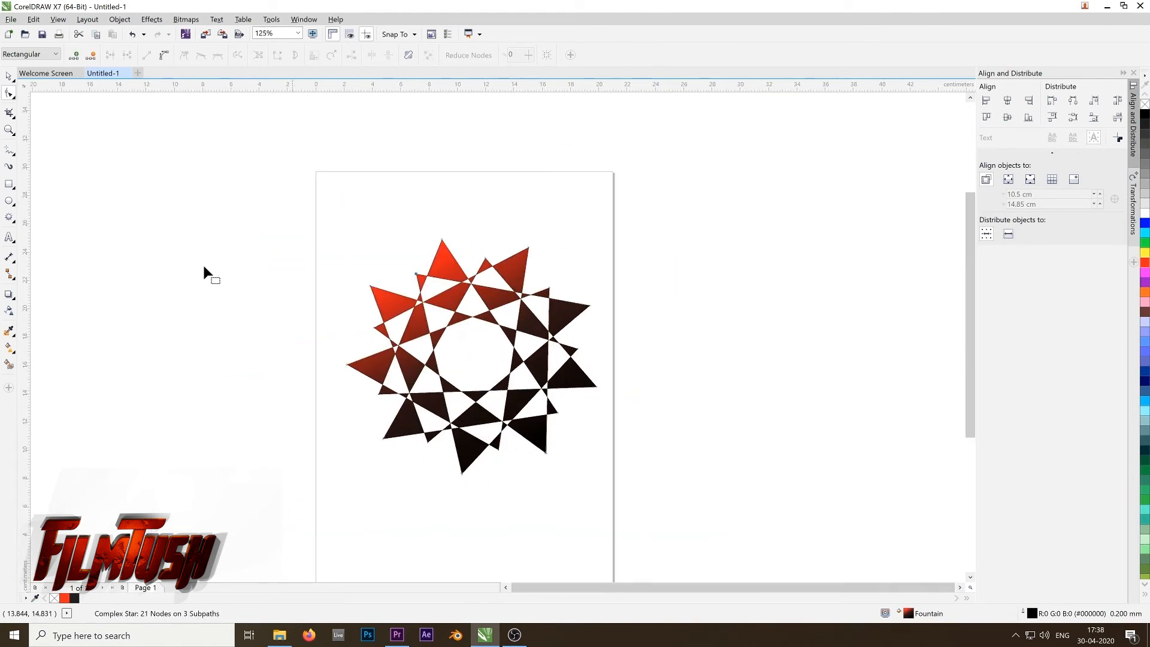
left_click(9, 76)
key("Delete")
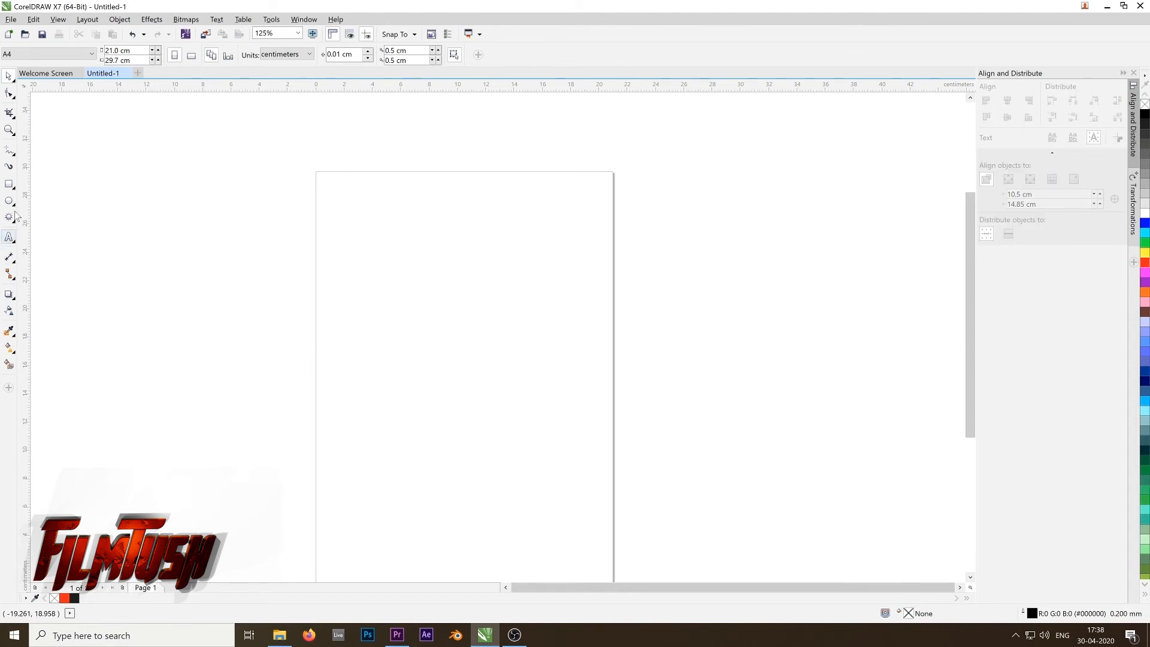
Draw a 50-point complex star about 13.7 cm across on the page and fill it with red (R255 G0 B0)
left_click(12, 218)
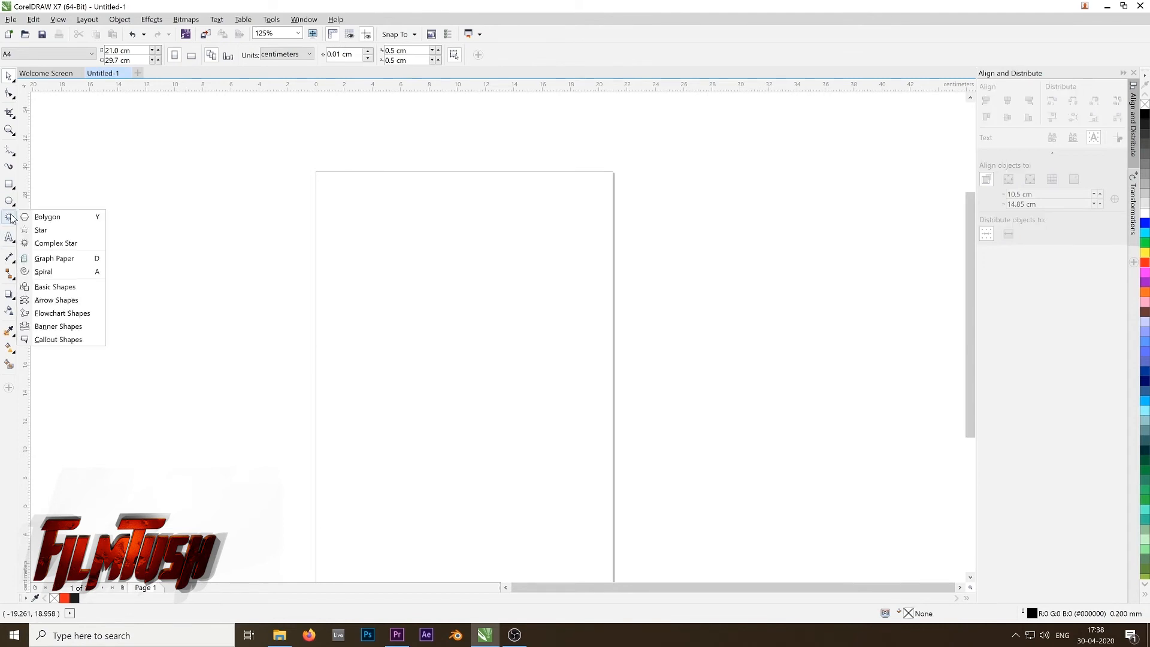
left_click(62, 243)
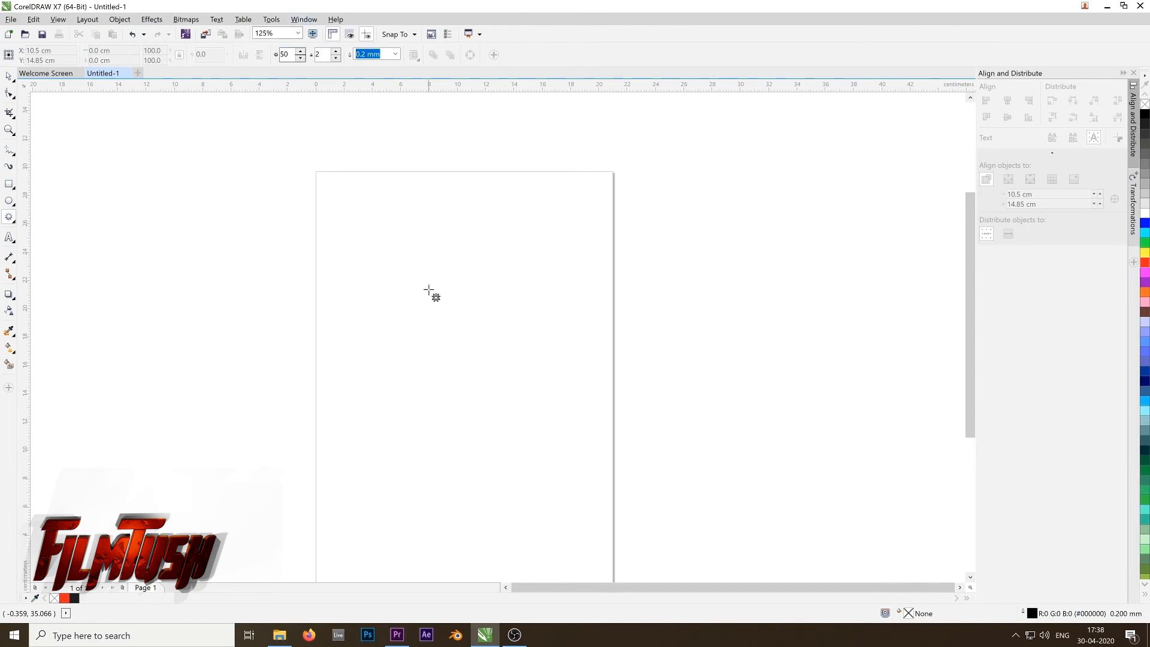
left_click_drag(380, 245, 586, 454)
left_click_drag(374, 254, 533, 451)
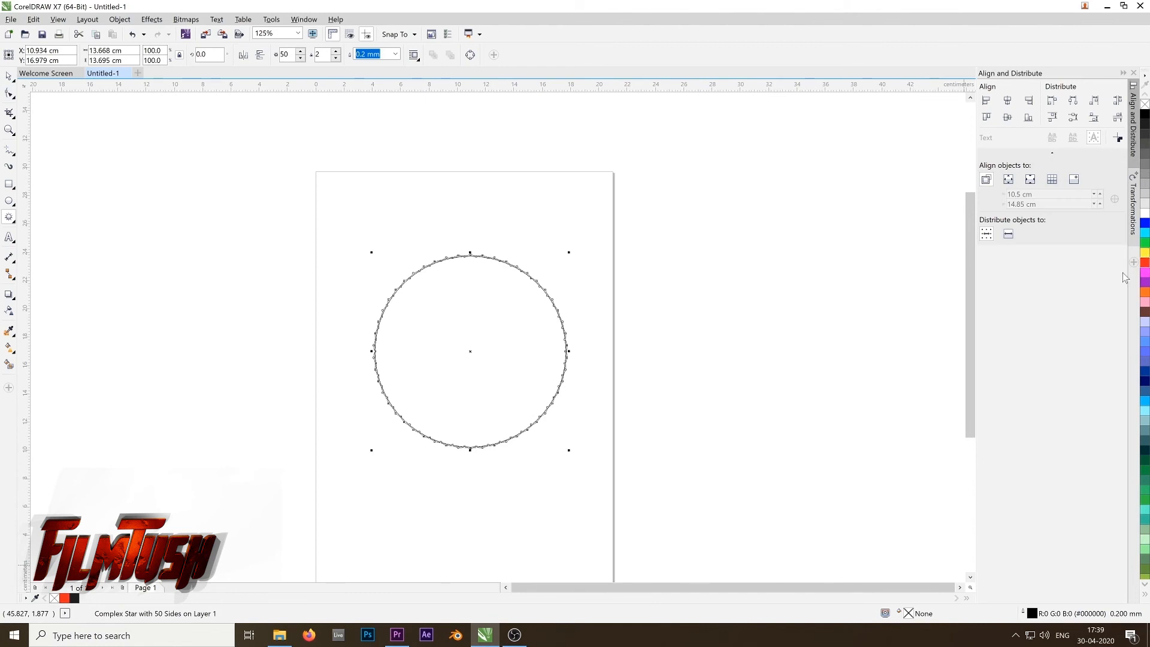
left_click_drag(1124, 277, 460, 270)
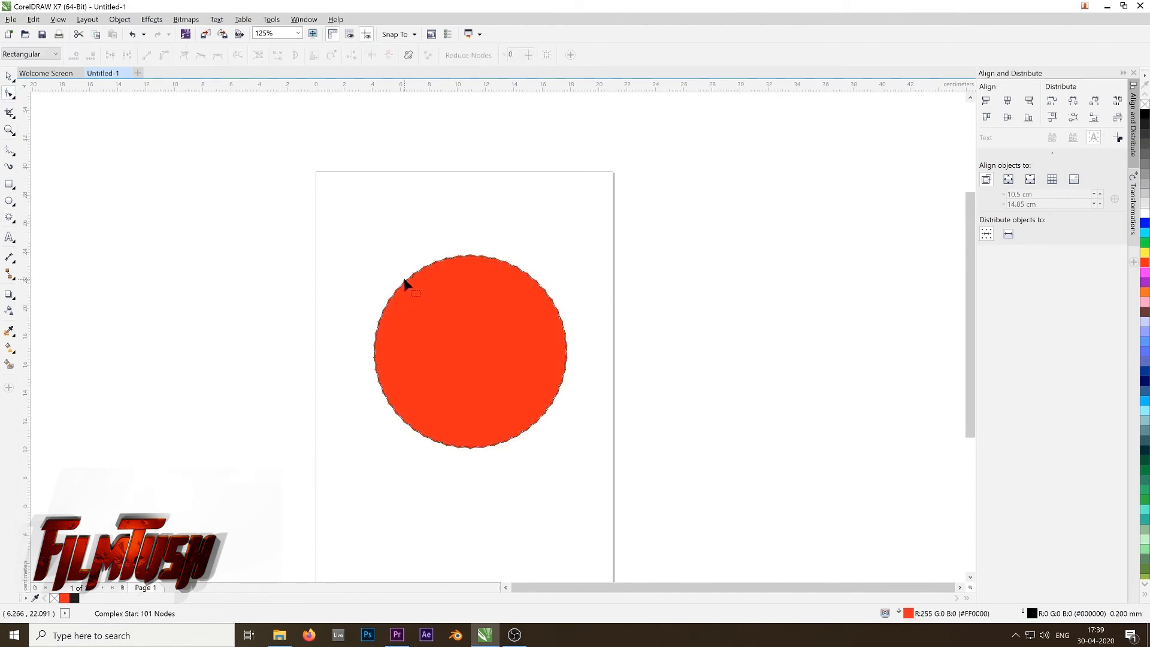
Move one of the star's outer nodes about 1.7 cm inward with the Shape tool to turn its rim into slanted spikes
scroll(381, 275, "up", 5)
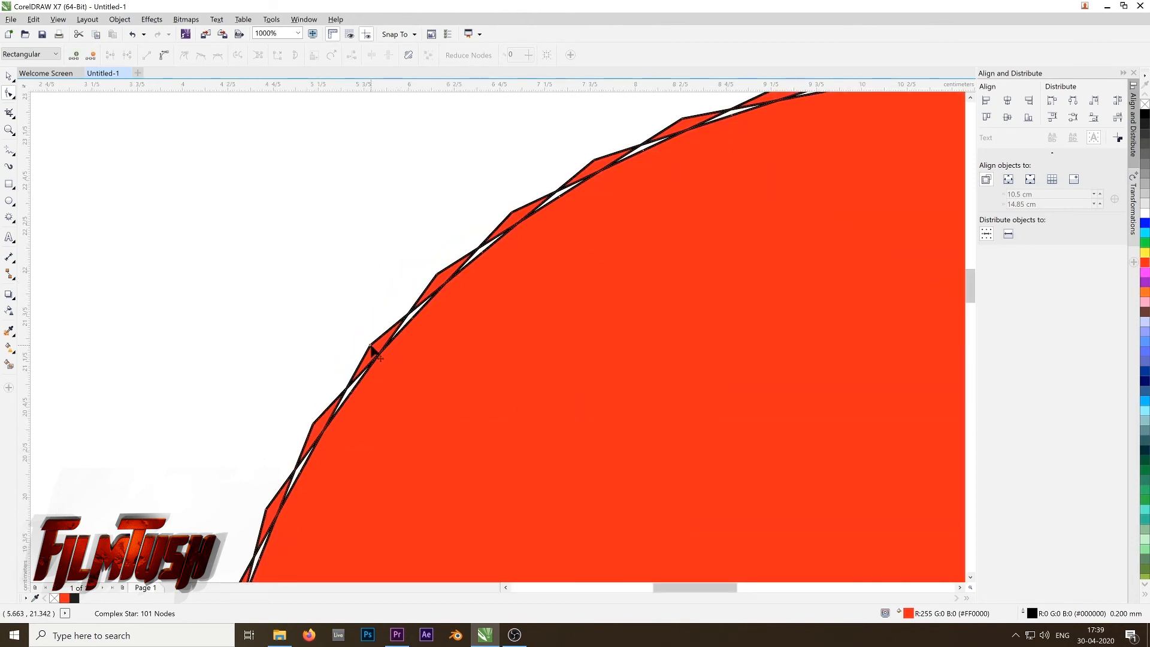
mouse_move(371, 346)
left_mouse_down()
mouse_move(174, 85)
mouse_move(233, 186)
mouse_move(372, 346)
left_mouse_up()
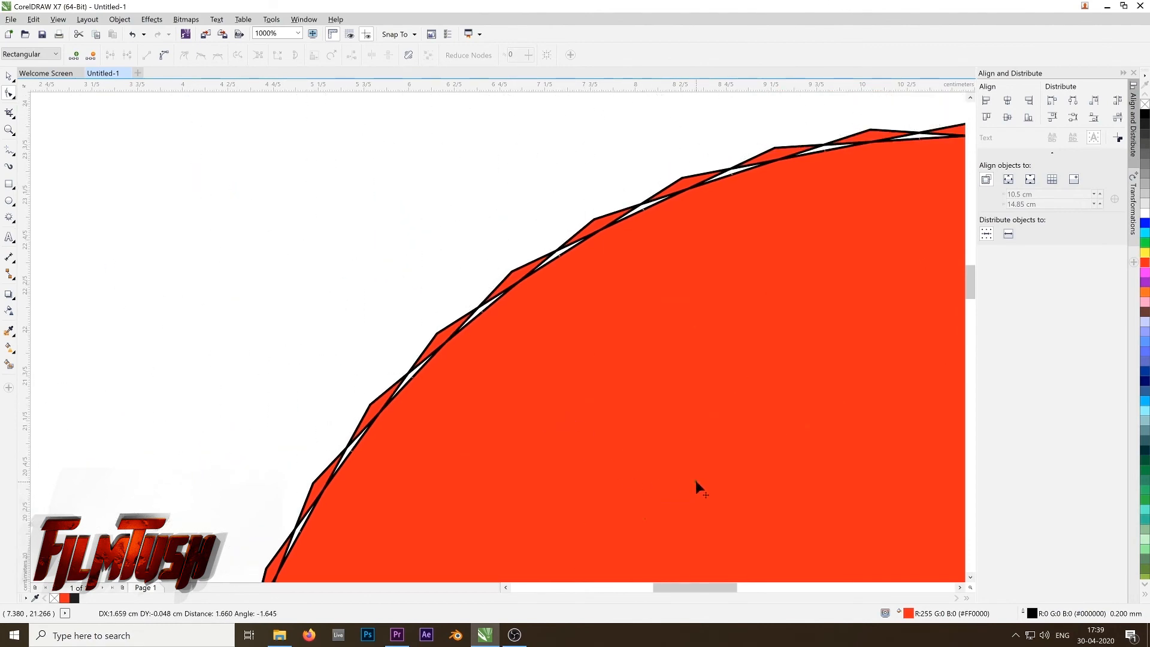
scroll(696, 480, "down", 1)
scroll(748, 457, "down", 1)
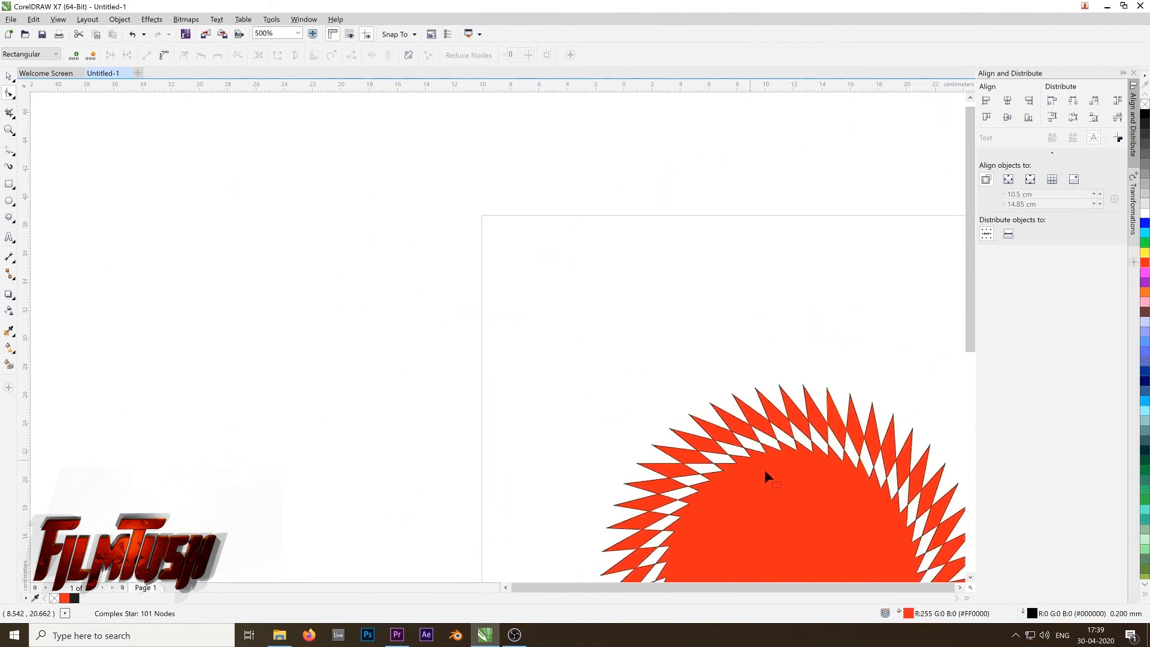
scroll(764, 470, "down", 4)
scroll(519, 296, "up", 2)
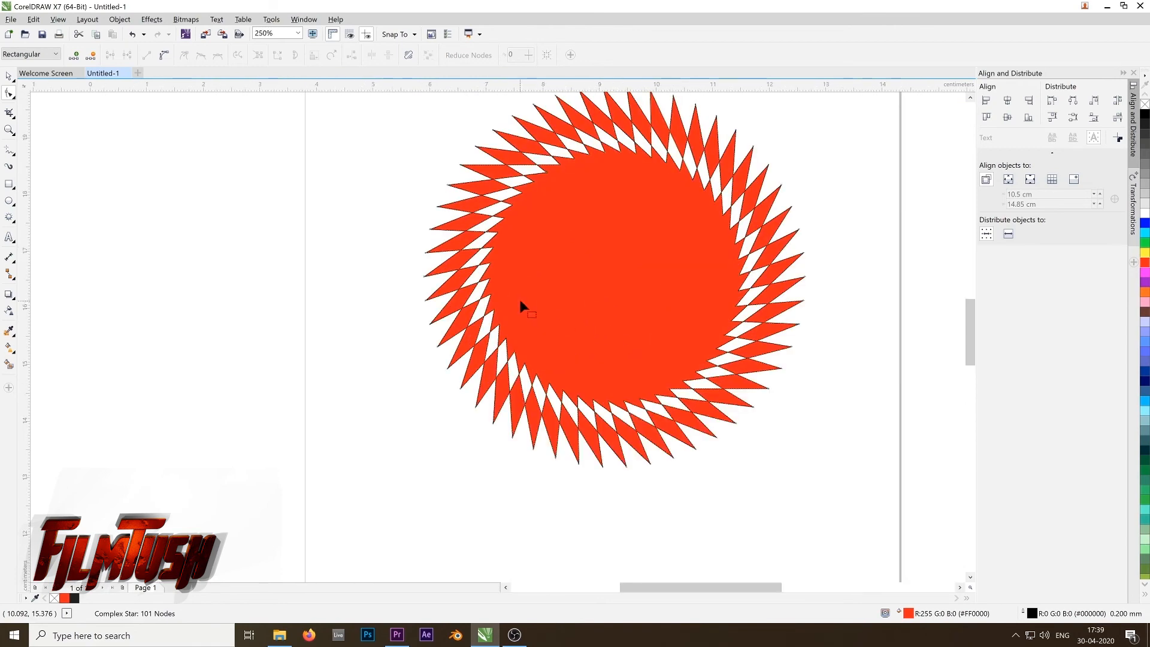
Move one of the star's inner nodes toward the center to deepen the gaps and lengthen the spikes
scroll(518, 297, "up", 1)
scroll(475, 305, "up", 1)
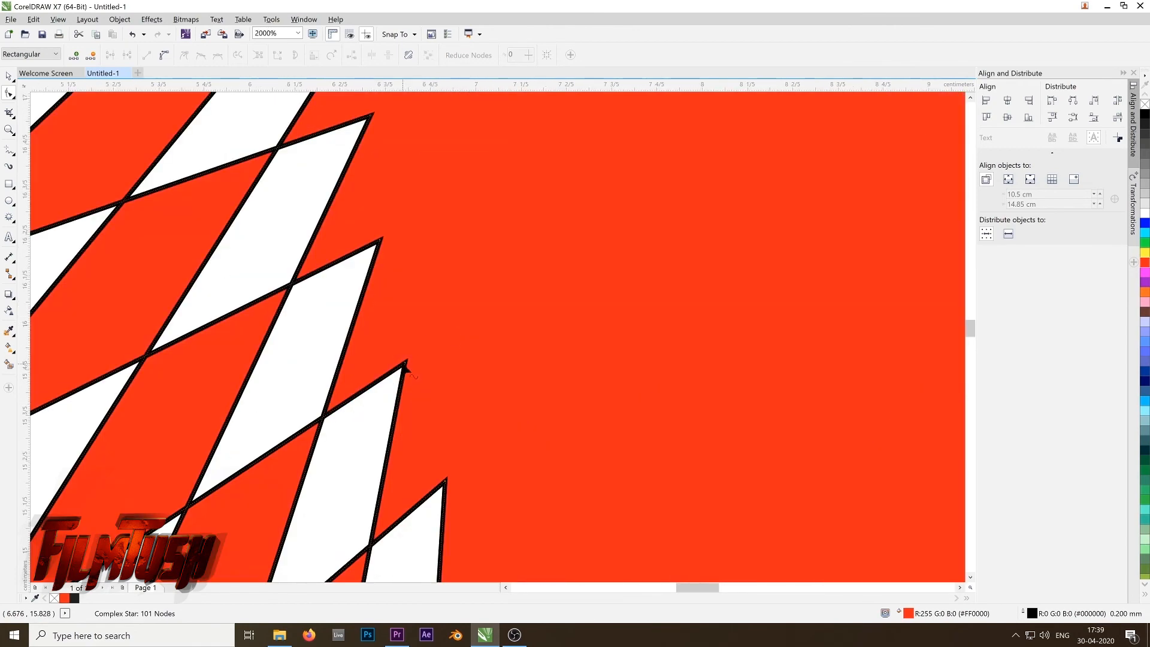
left_click_drag(413, 376, 721, 316)
scroll(815, 209, "down", 1)
scroll(722, 318, "down", 2)
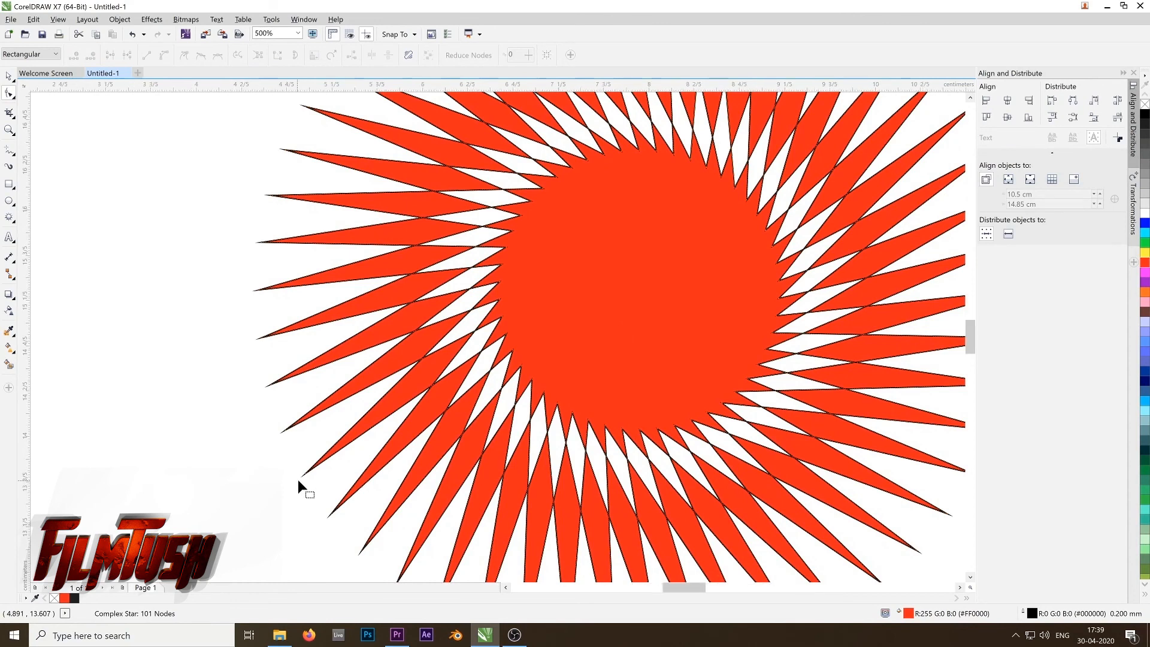
Move one of the star's outer tip nodes sideways to swirl all the spikes around the center
scroll(298, 479, "up", 3)
left_click(330, 450)
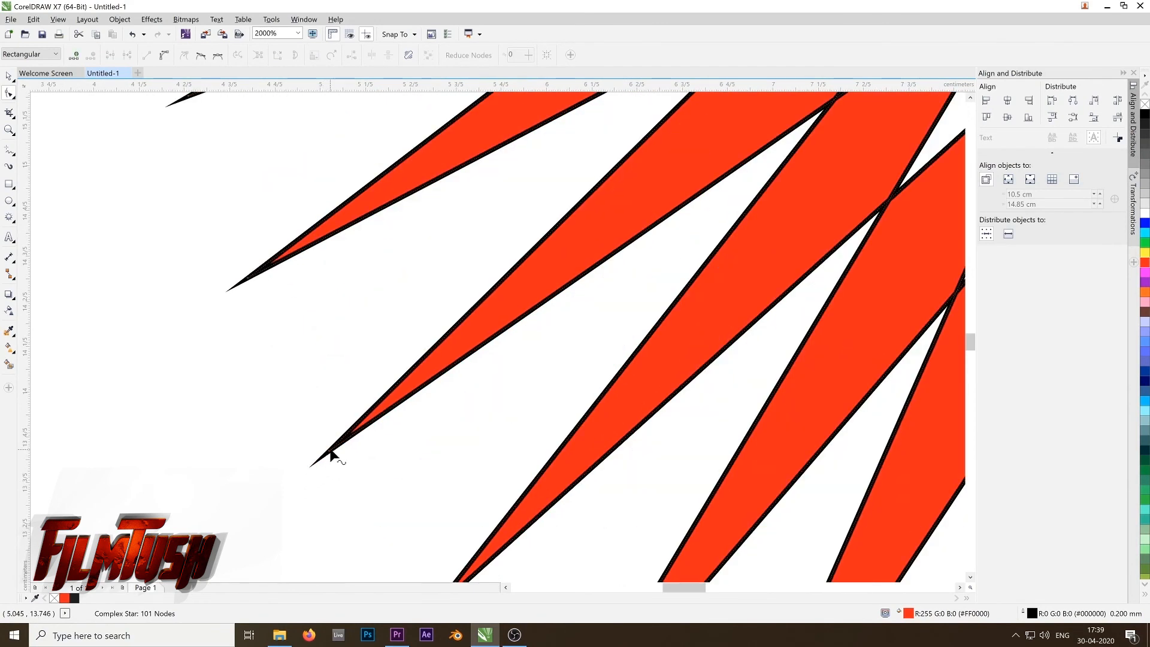
left_click_drag(330, 450, 775, 414)
scroll(776, 414, "down", 3)
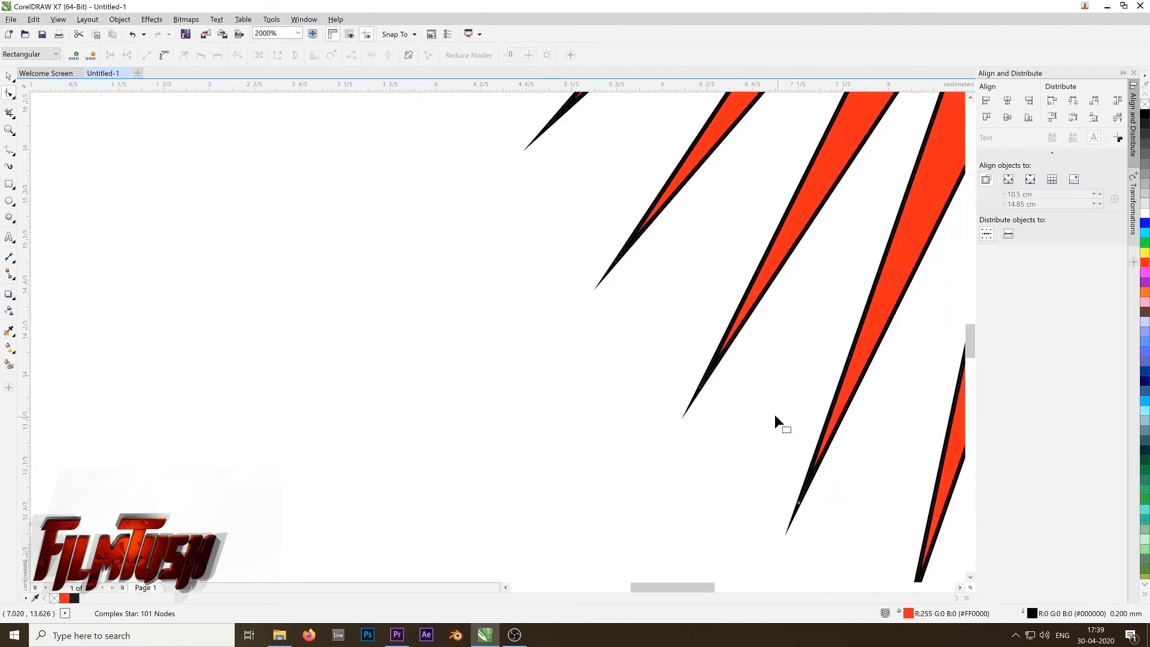
scroll(774, 368, "down", 1)
scroll(749, 354, "right", 3)
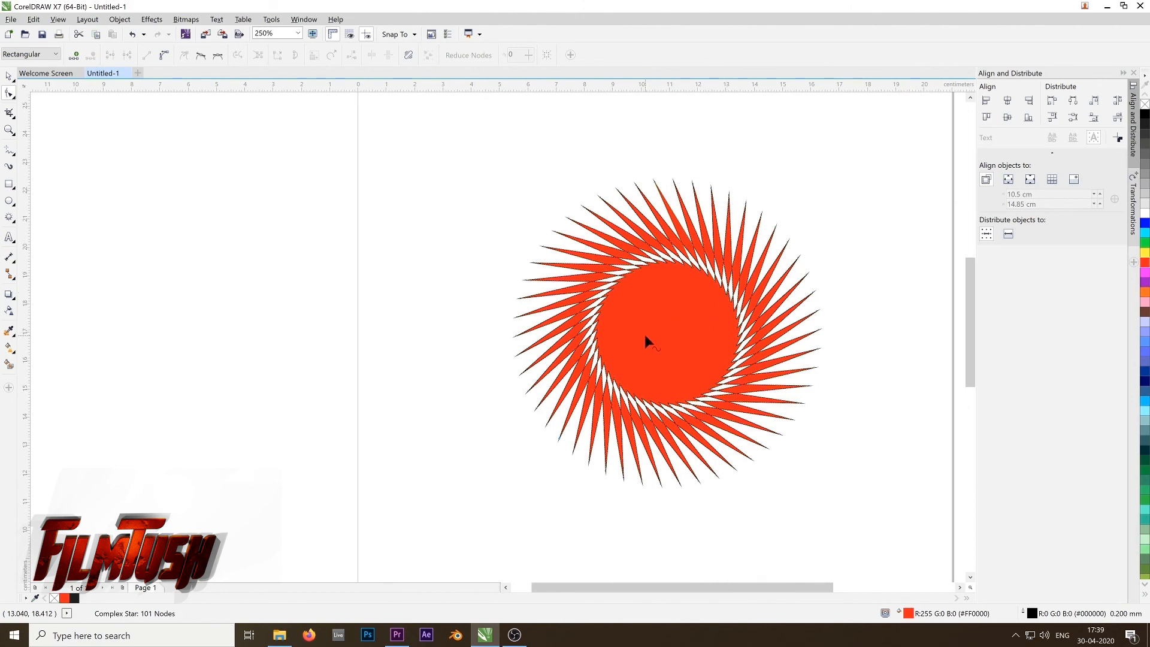
Move one of the star's inner nodes across to the opposite side of the center to weave a lattice ring around the core
scroll(732, 312, "up", 2)
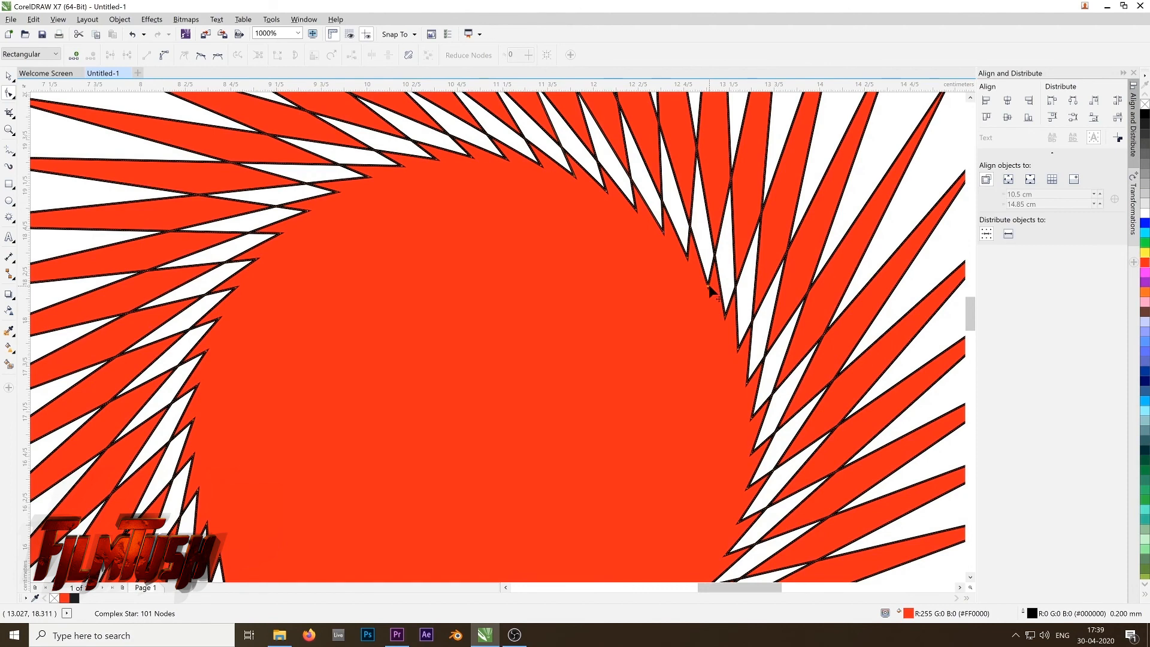
left_click(473, 436)
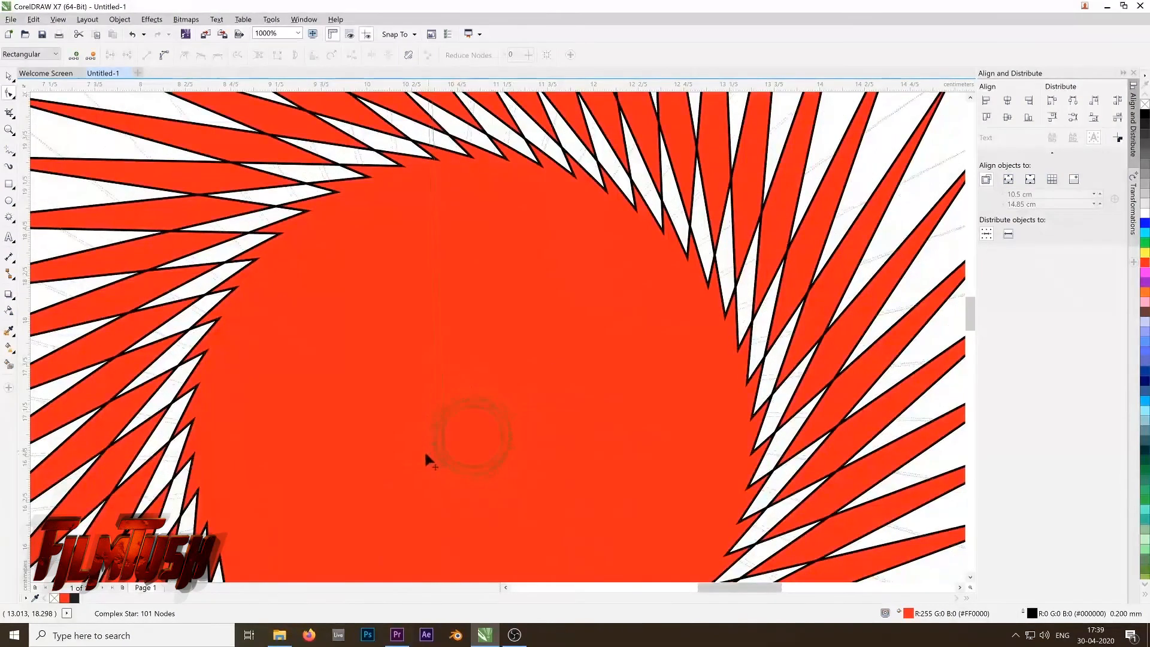
left_click_drag(424, 450, 251, 427)
scroll(387, 419, "down", 1)
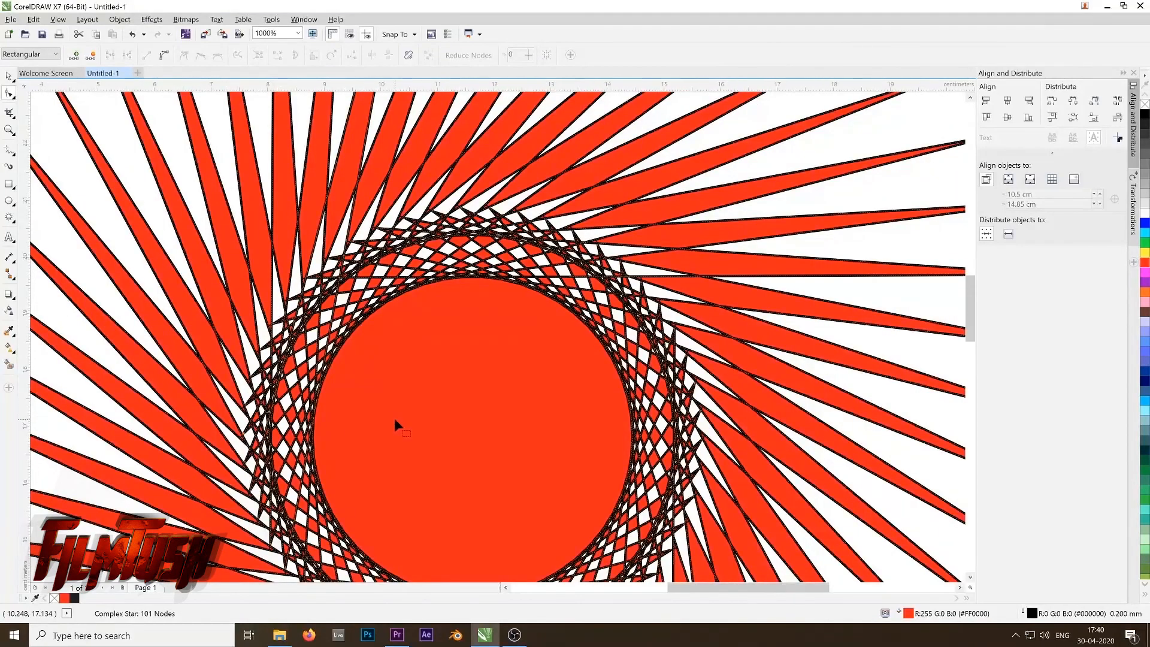
scroll(394, 418, "down", 1)
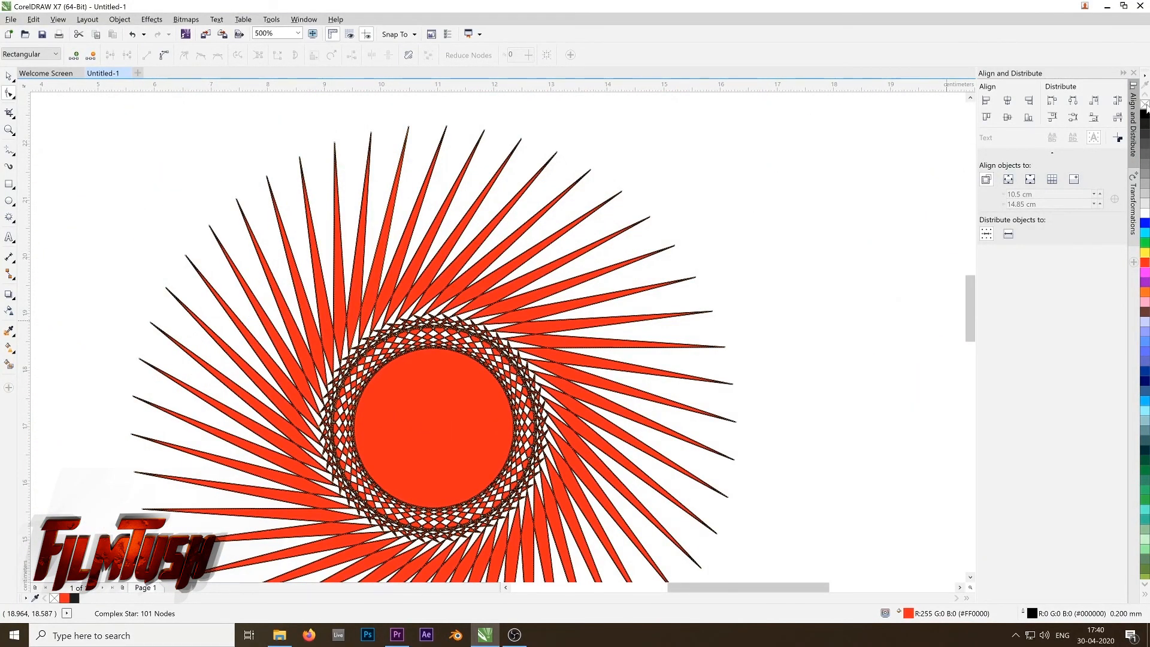
Remove the star's outline and move an inner node closer to the center to shrink the lattice ring and thin the spikes
right_click(1144, 105)
left_click_drag(388, 412, 435, 322)
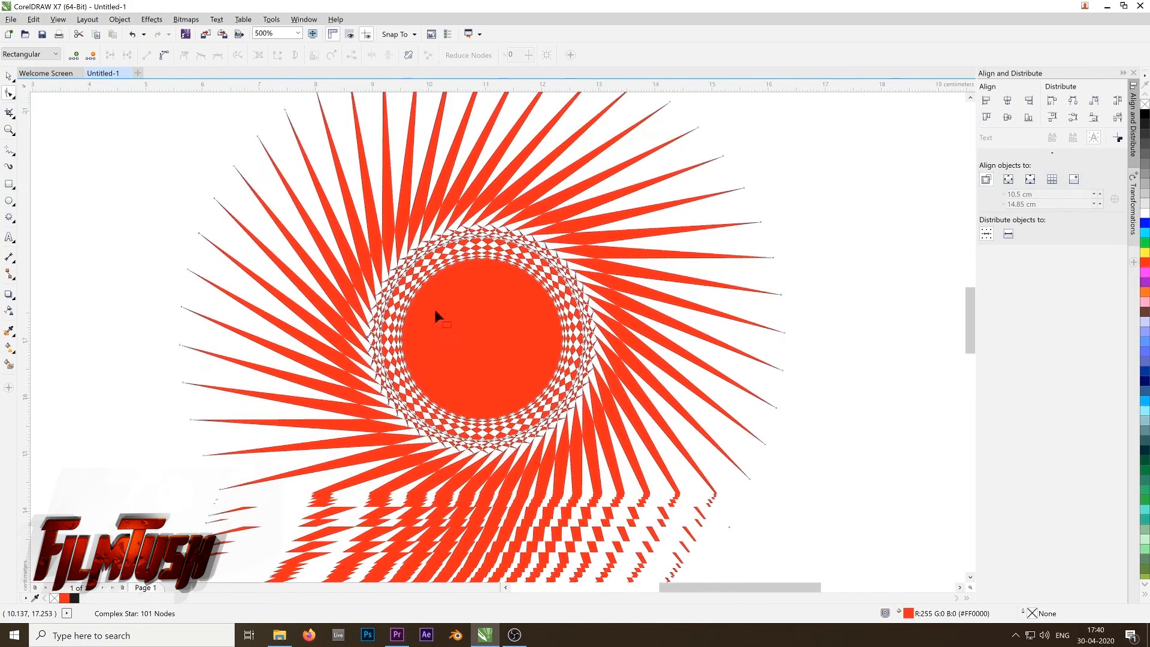
scroll(414, 308, "up", 1)
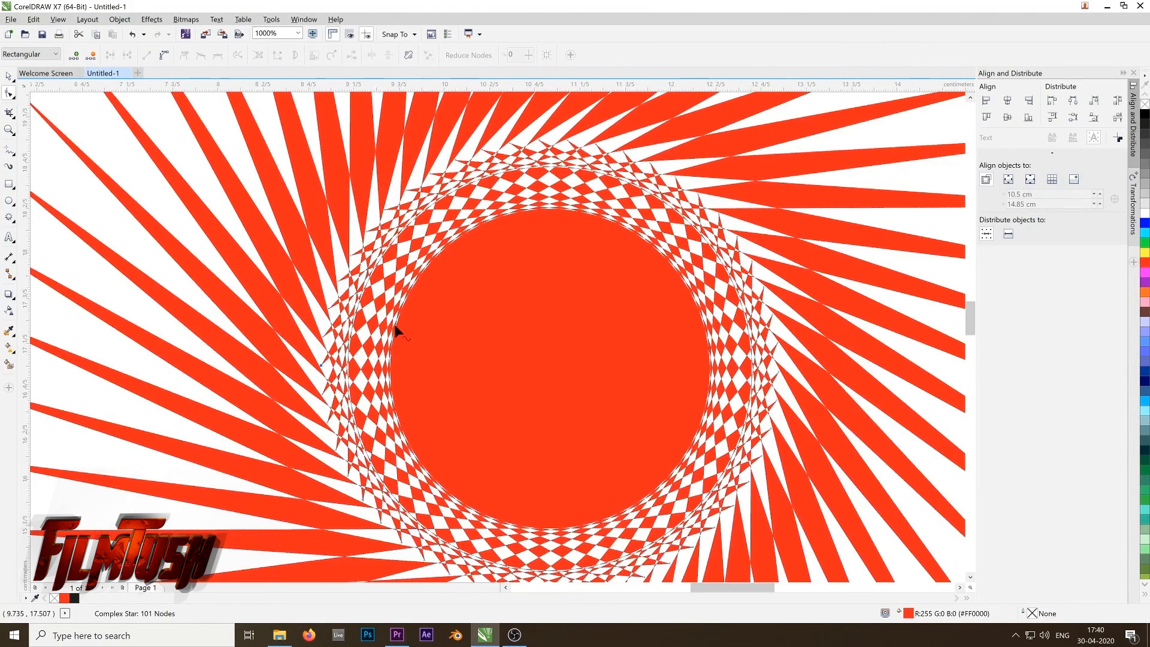
scroll(390, 333, "up", 1)
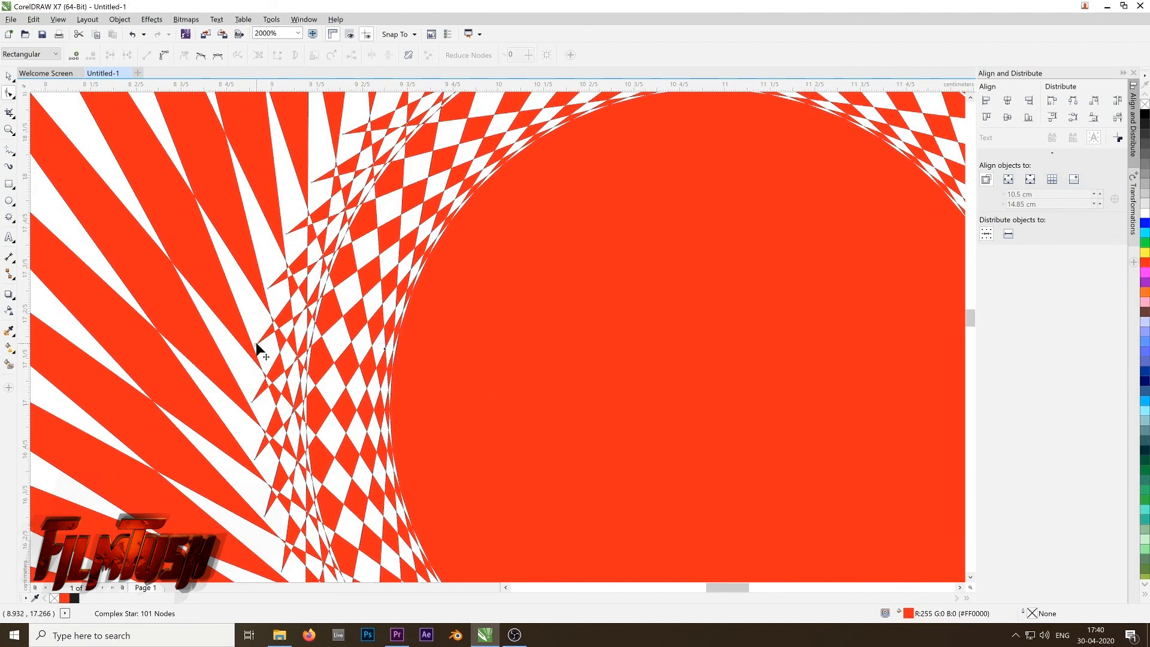
left_click_drag(256, 347, 494, 383)
scroll(495, 384, "down", 6)
scroll(539, 419, "up", 1)
Select the whole red spiked star and delete it from the page
key("space")
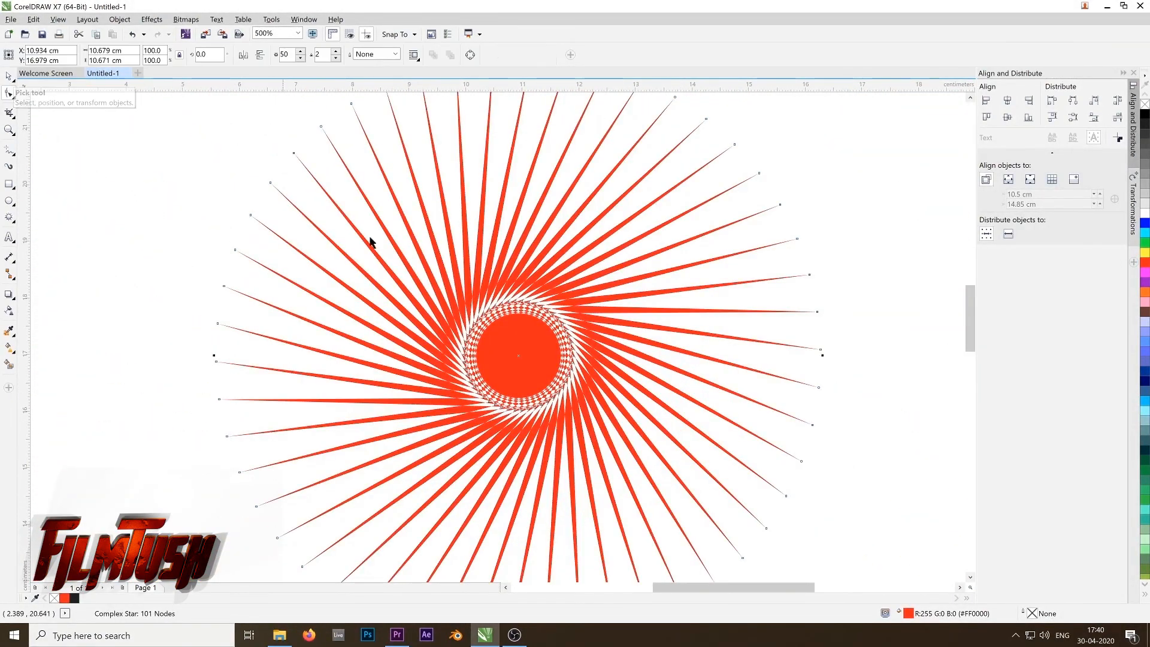
scroll(468, 316, "down", 1)
key("Delete")
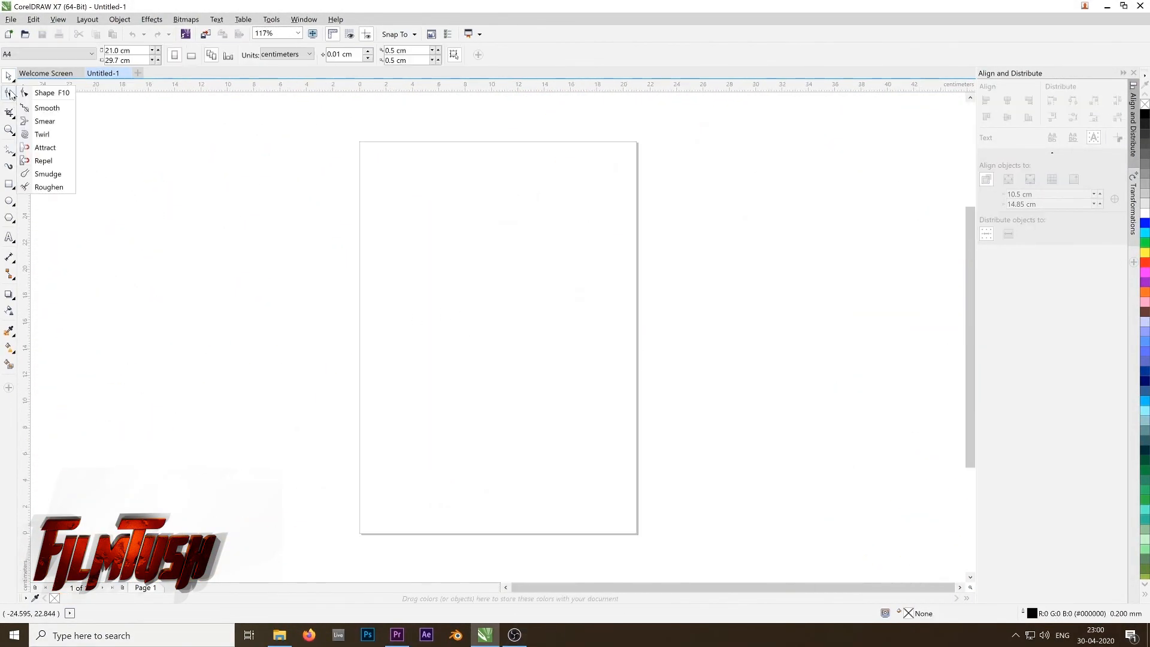